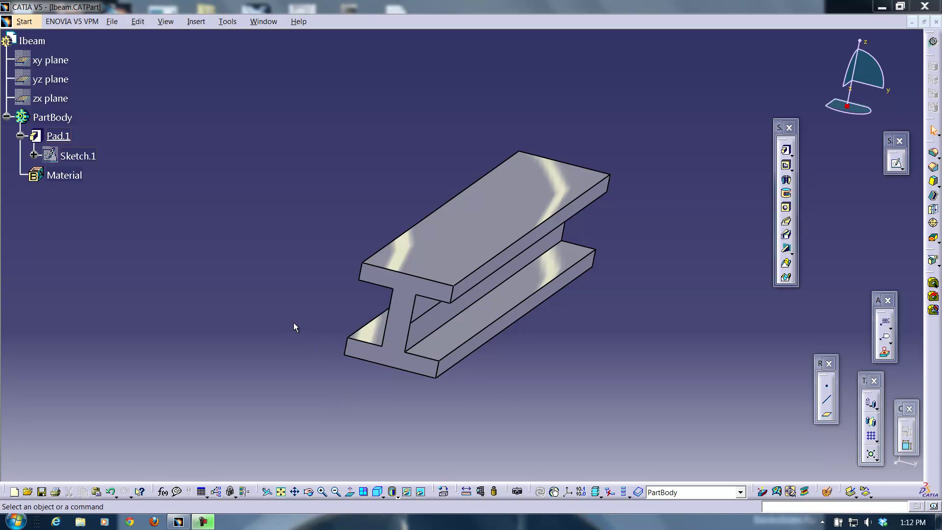
- Apply Steel from the Metal library to Pad.1, the I-beam body
left_click(445, 494)
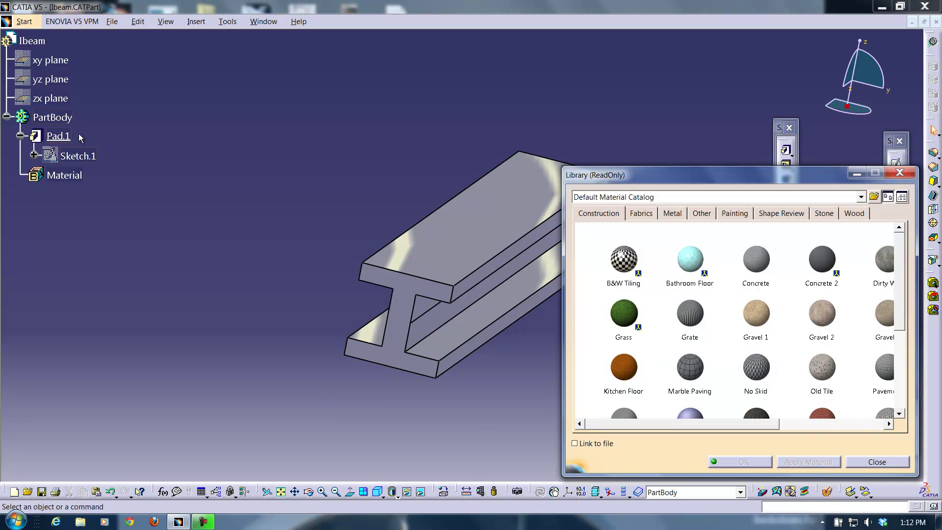
left_click(58, 136)
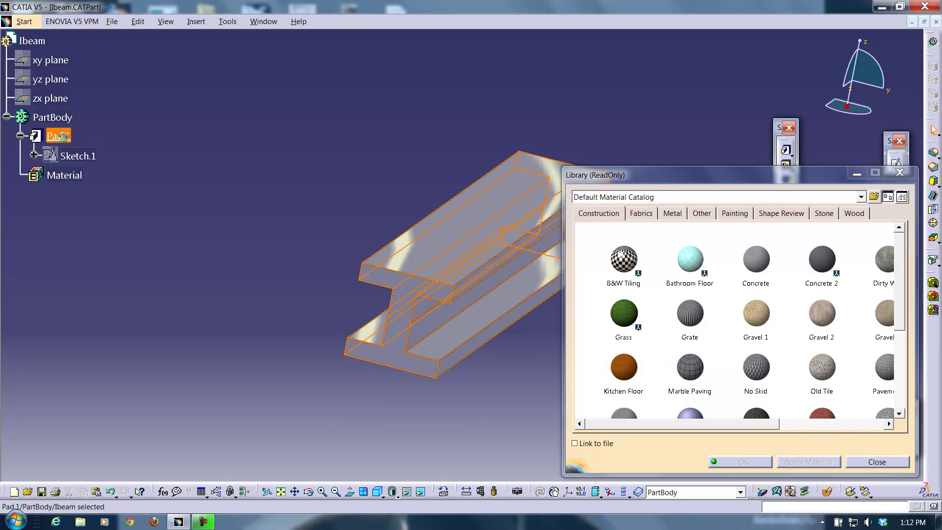
left_click(673, 214)
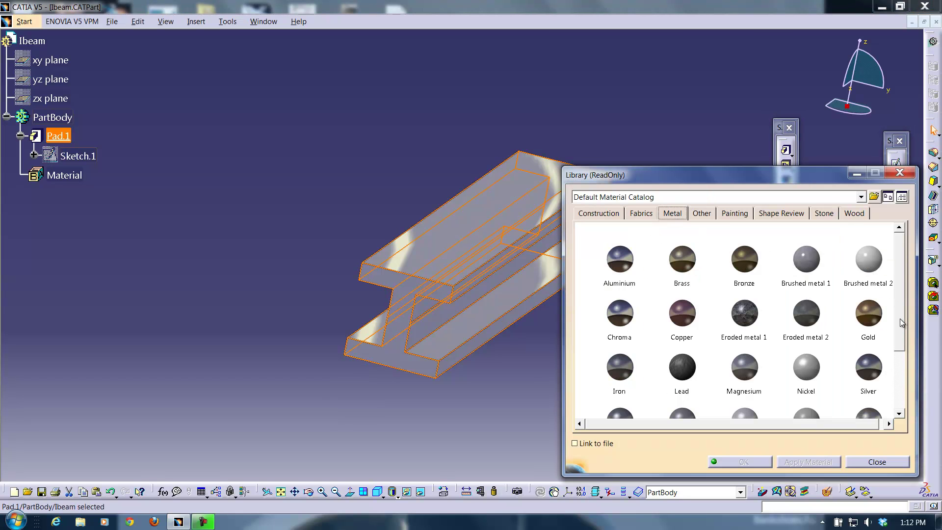
scroll(901, 322, "down", 3)
left_click(626, 325)
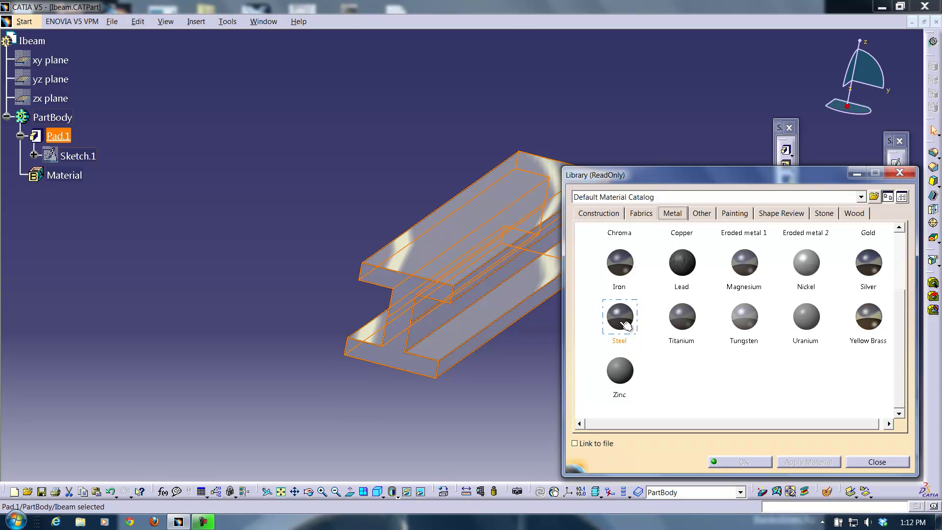
left_click(741, 461)
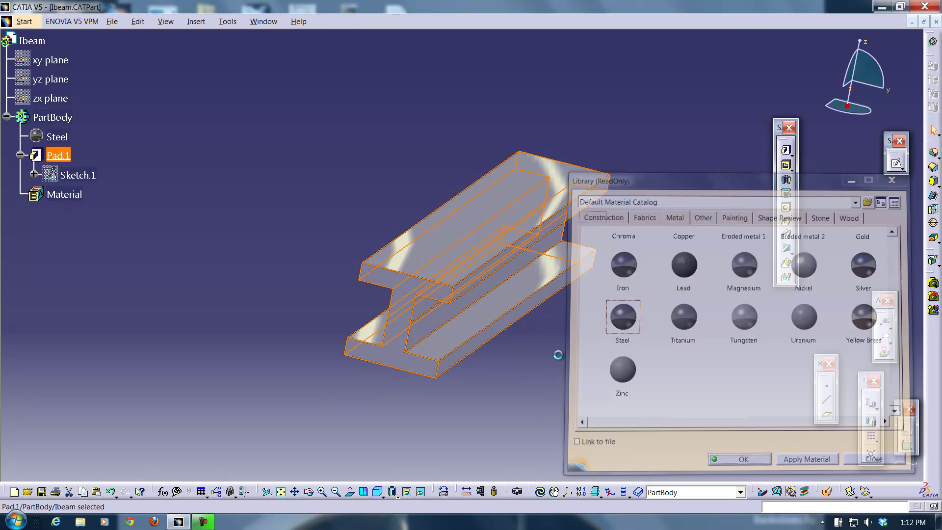
left_click(562, 358)
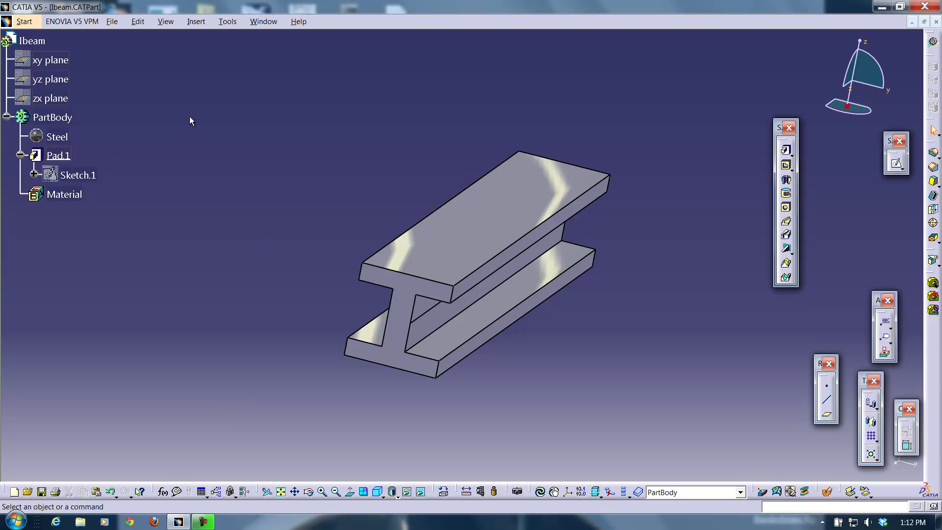
- Switch to the Generative Structural Analysis workbench and create a Static Analysis case
left_click(34, 24)
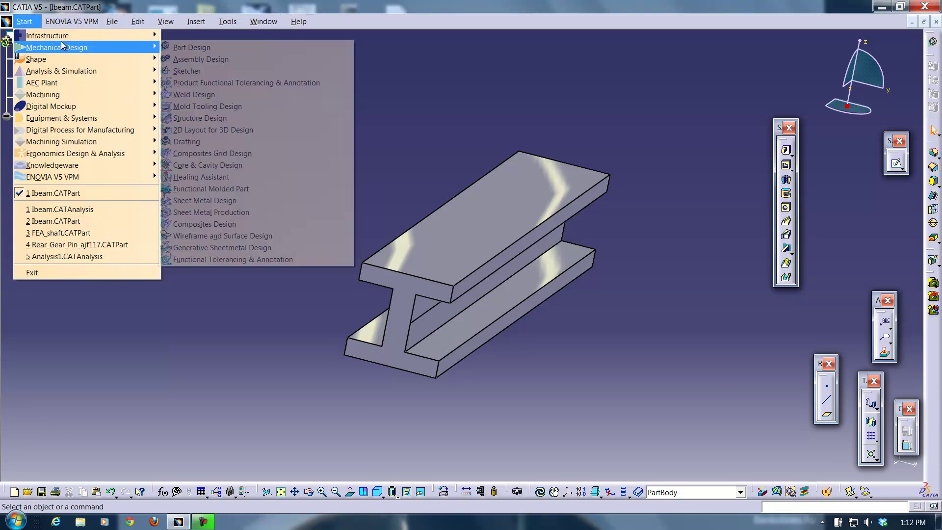
mouse_move(73, 71)
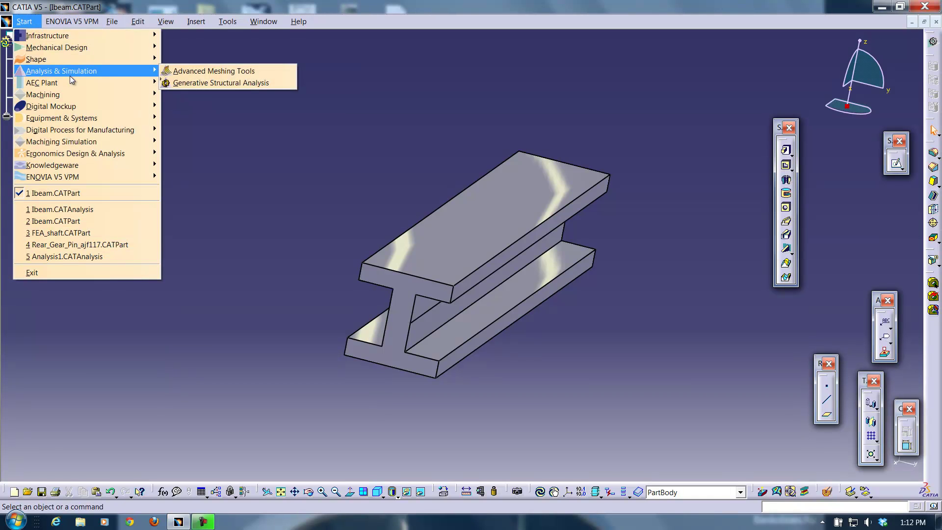
left_click(195, 84)
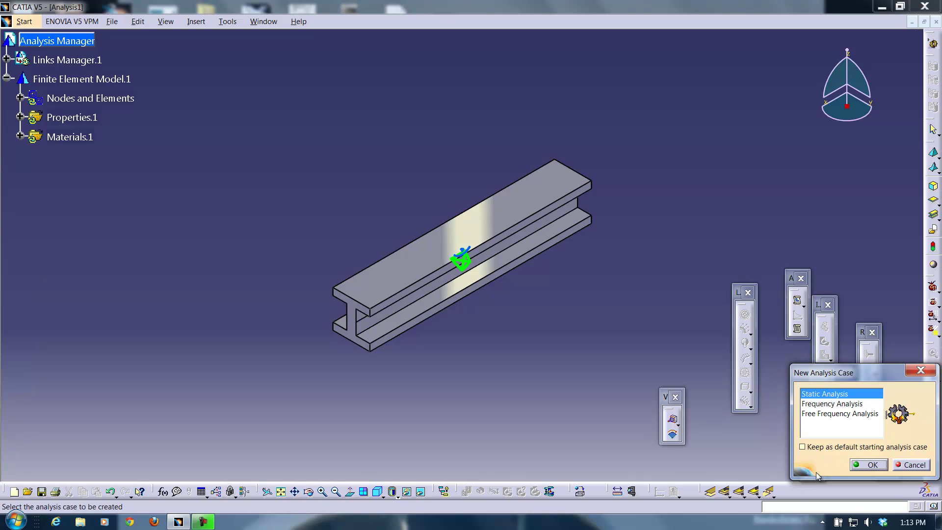
left_click(859, 466)
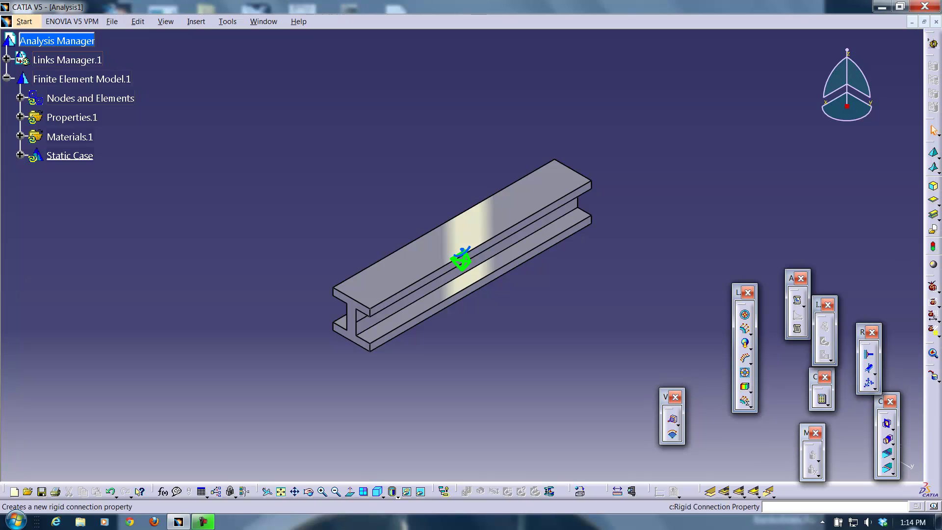
- Apply a Clamp restraint to one end face of the I-beam
middle_click_drag(593, 305, 482, 341)
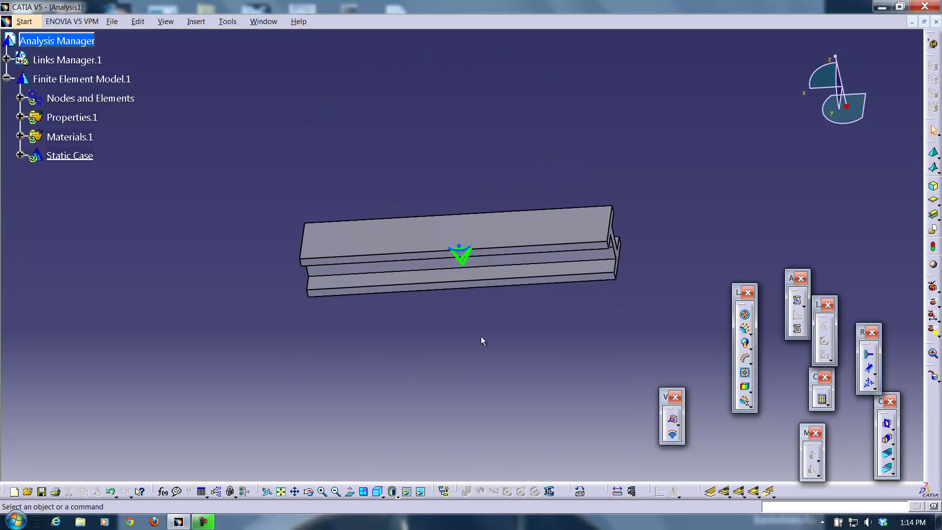
left_click(869, 360)
middle_click_drag(652, 269, 590, 302)
left_click(584, 271)
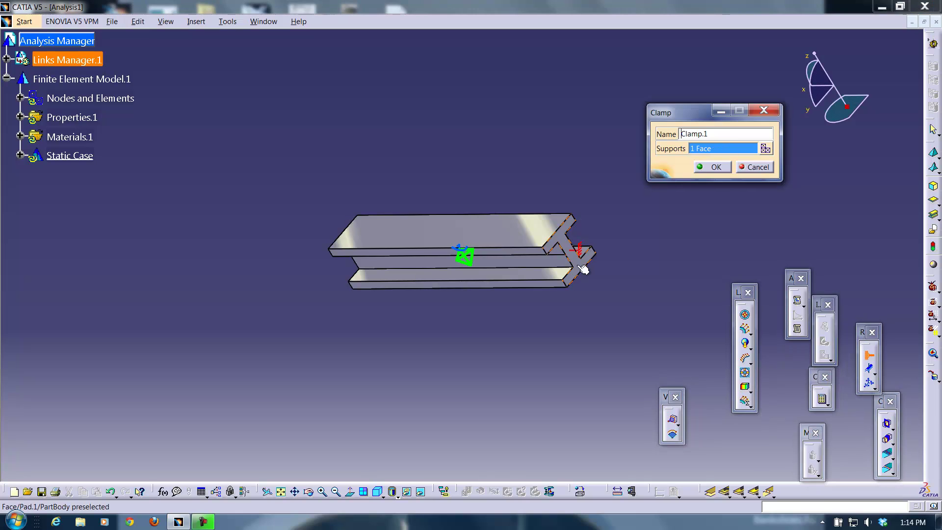
left_click(711, 167)
middle_click_drag(320, 324, 425, 338)
middle_click_drag(430, 372, 429, 329)
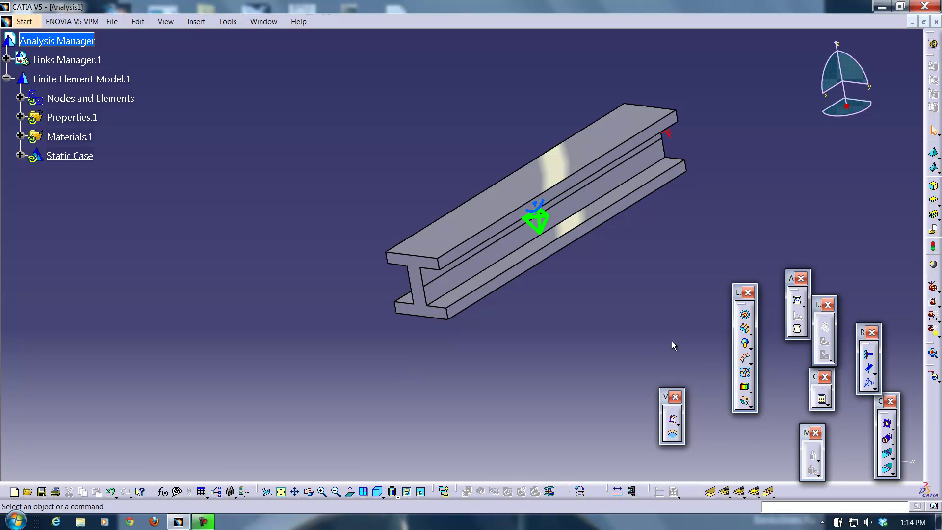
- Apply a distributed force of Z = -100N to the beam's free end face
left_click(746, 330)
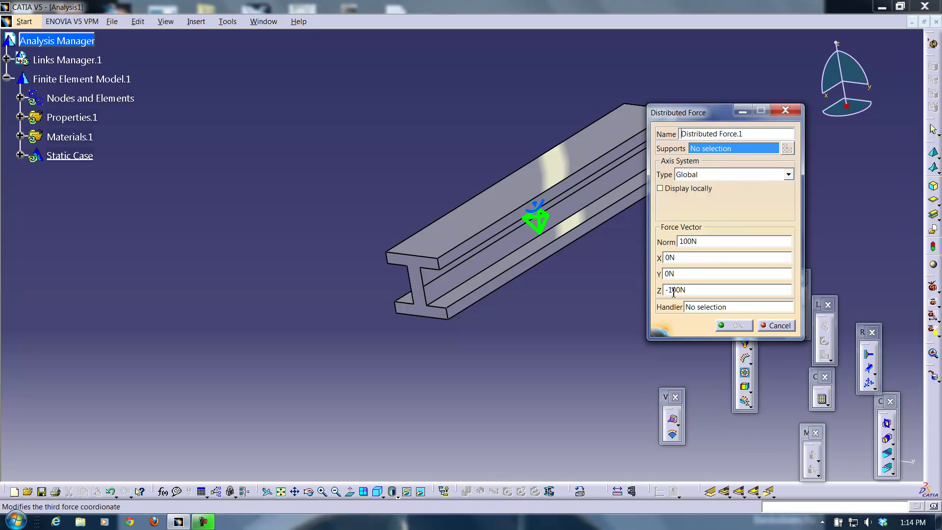
left_click(422, 293)
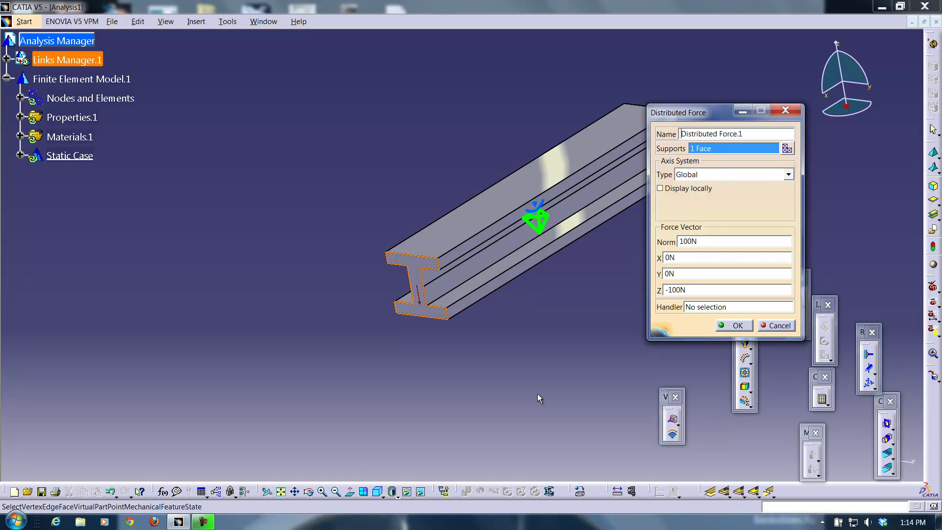
left_click(735, 326)
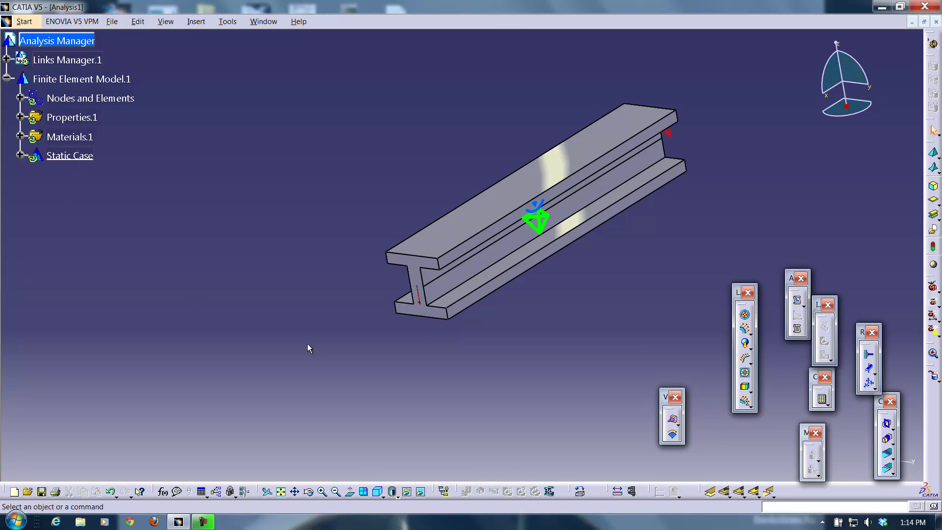
middle_click_drag(612, 252, 577, 281)
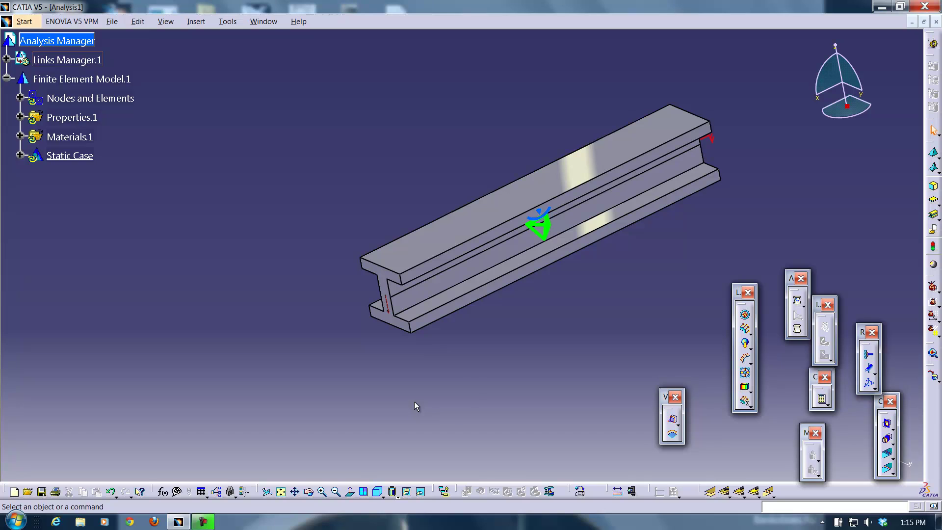
- Update the Energy sensor under Static Case > Sensors.1 and accept the warning to compute the solution
left_click(19, 156)
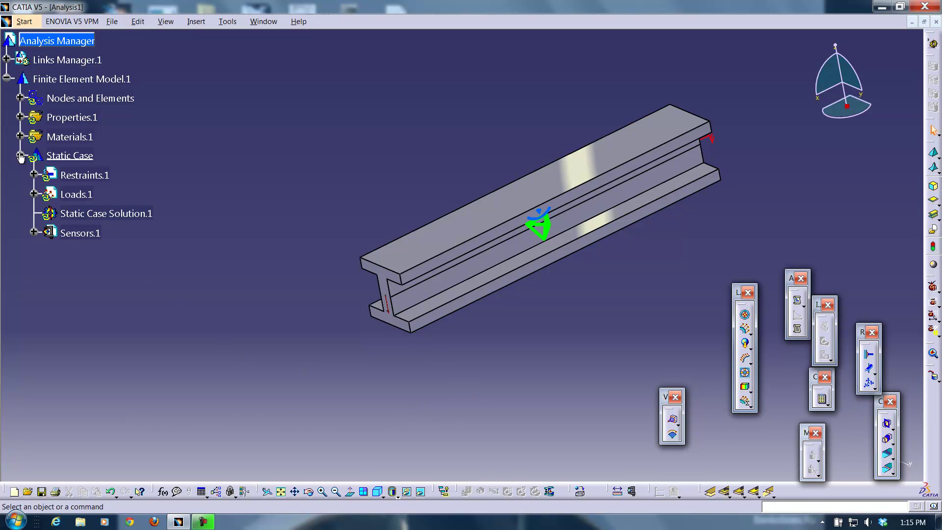
left_click(34, 232)
right_click(89, 256)
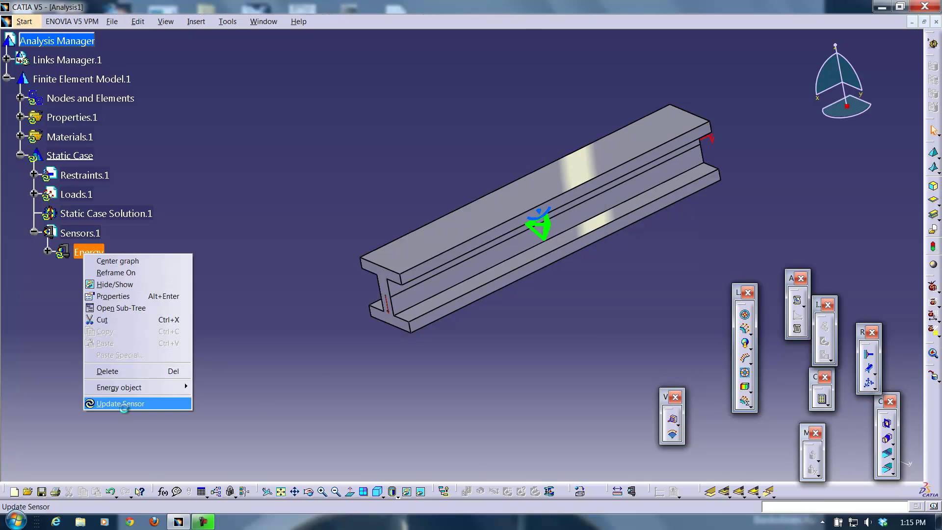
left_click(111, 404)
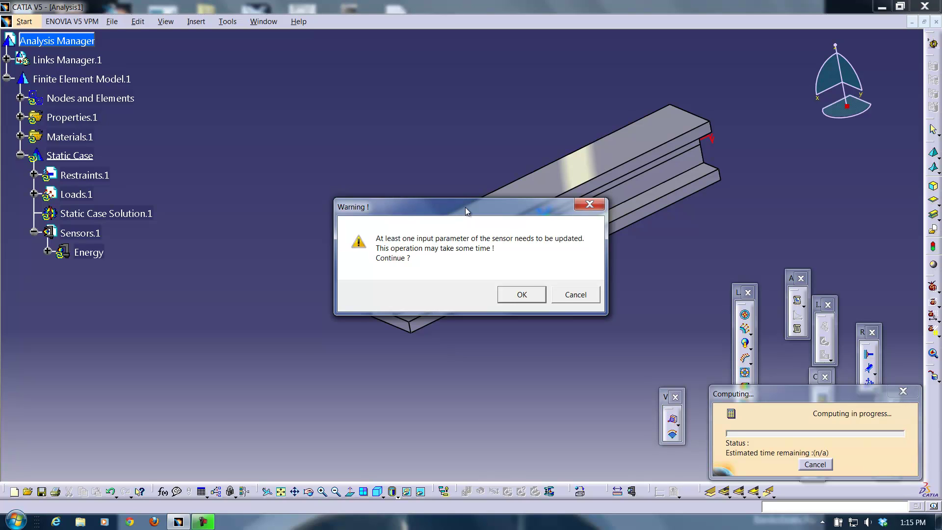
left_click_drag(466, 210, 478, 130)
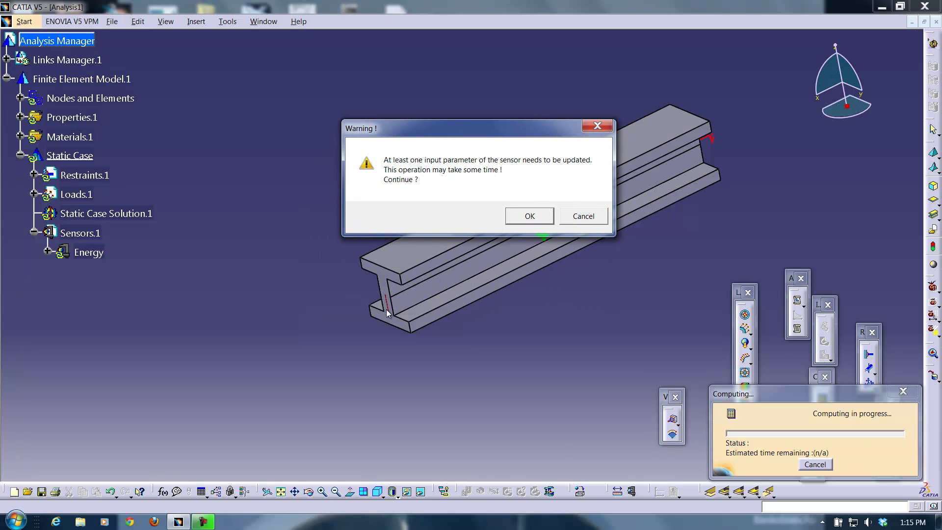
left_click(523, 217)
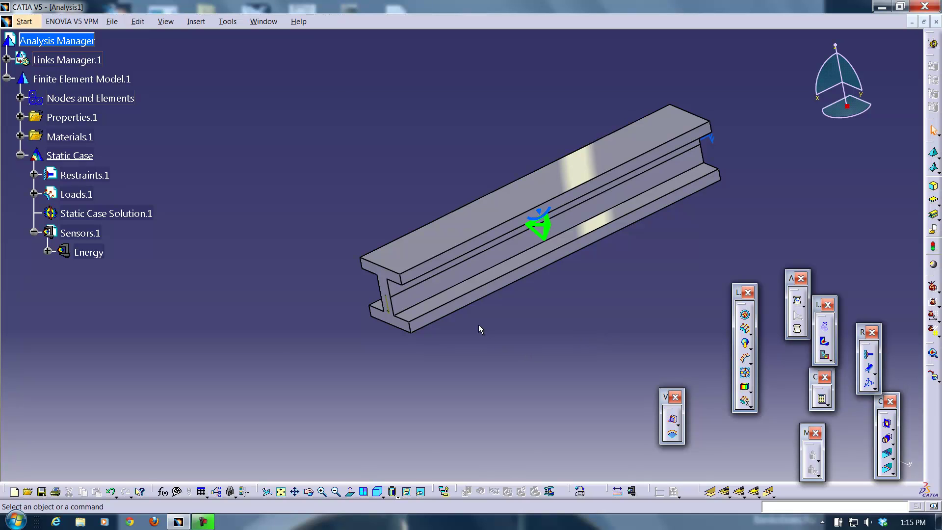
middle_click_drag(479, 313, 516, 289)
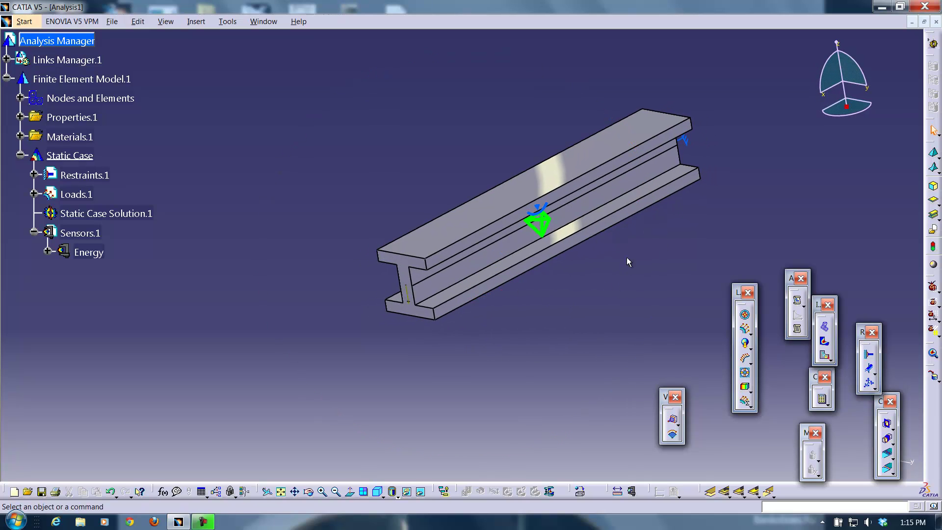
middle_click_drag(626, 257, 646, 249)
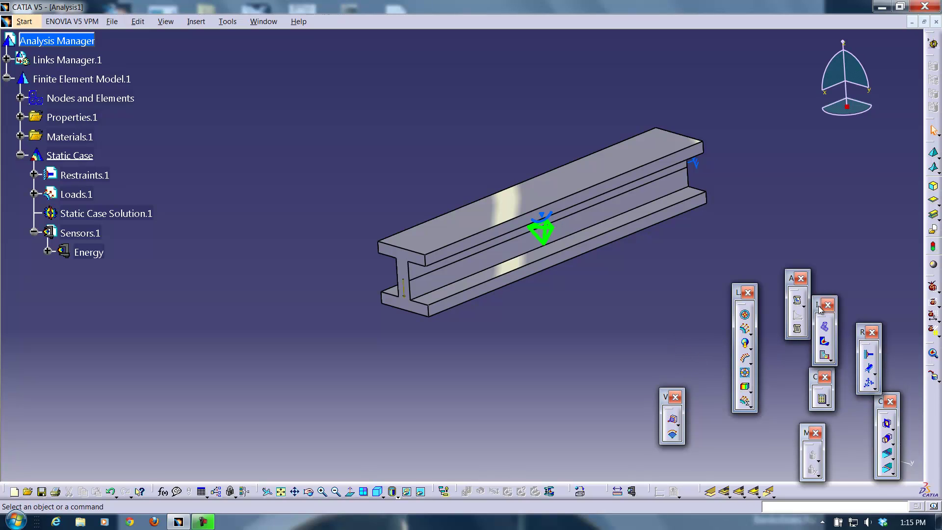
left_click_drag(818, 308, 826, 234)
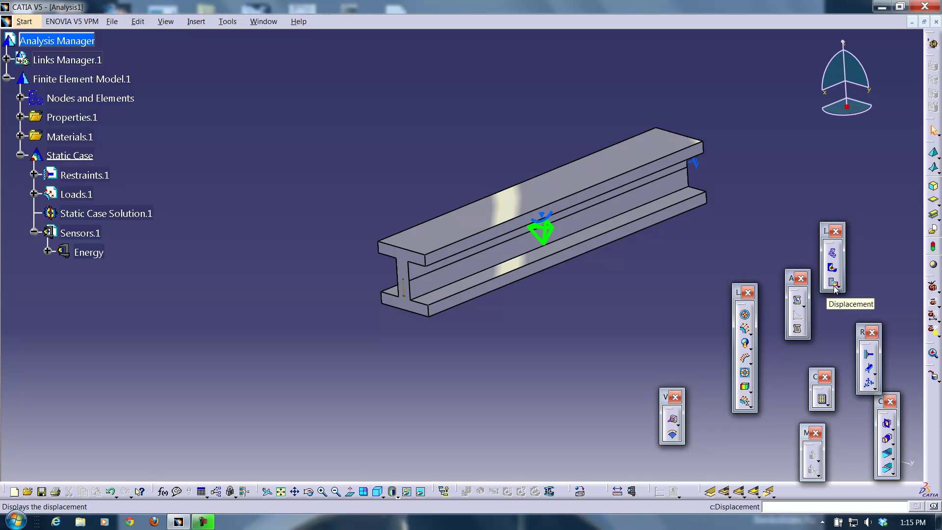
- Display translational displacement vectors (0 to 0.000111 in) and inspect them from several angles
left_click(833, 283)
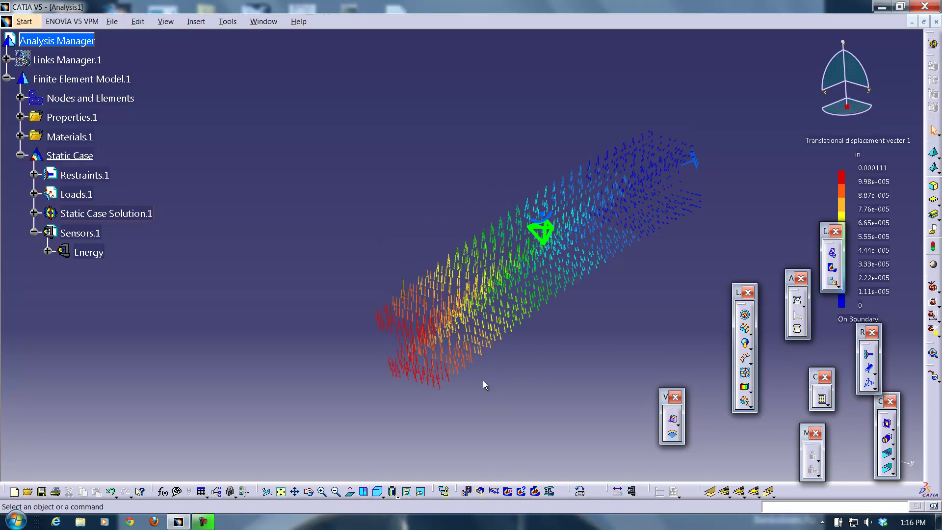
middle_click_drag(483, 381, 441, 343)
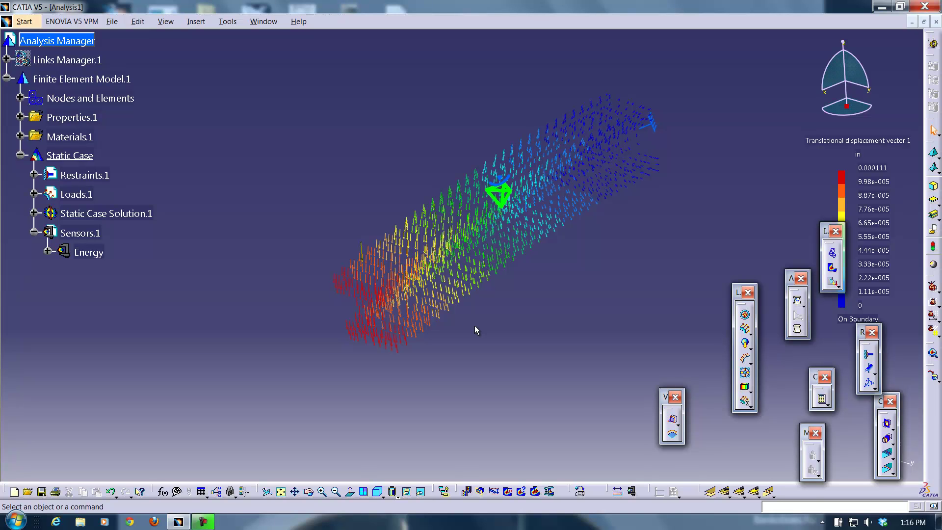
middle_click_drag(387, 400, 399, 337)
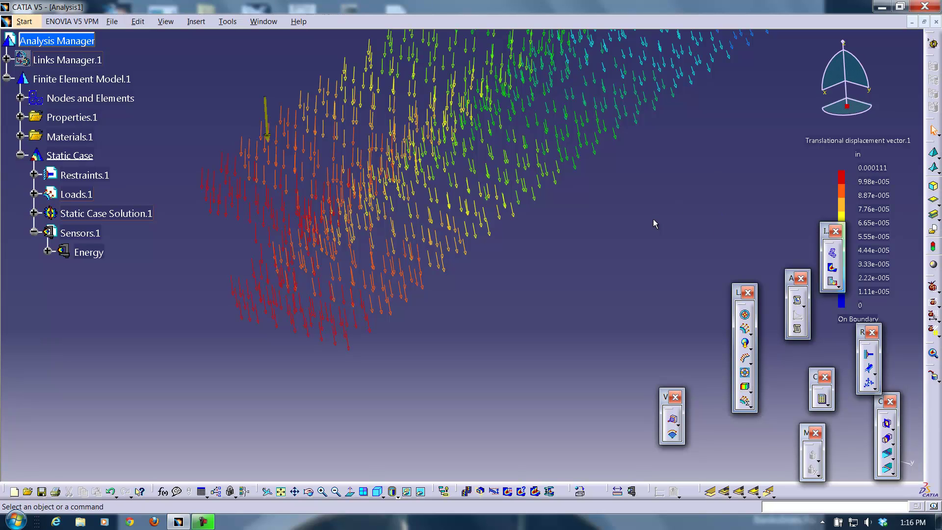
left_click(852, 174)
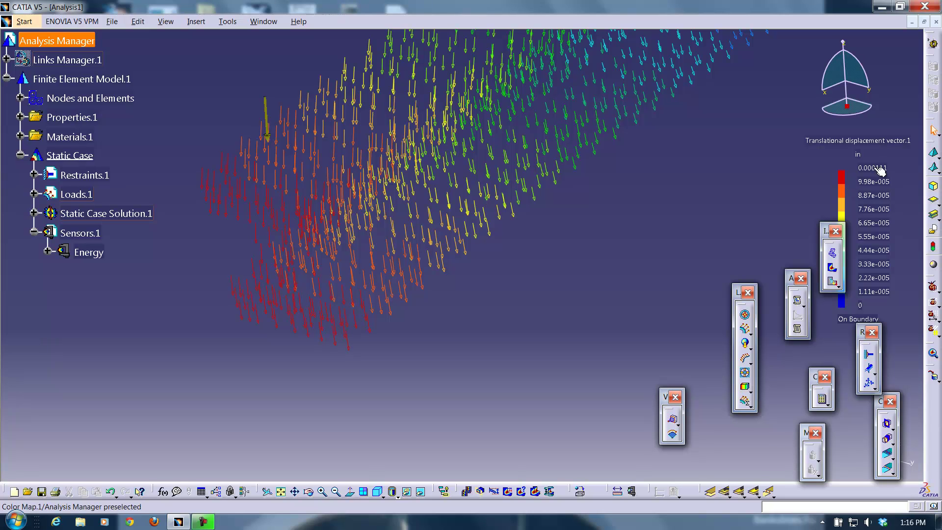
middle_click_drag(379, 390, 538, 378)
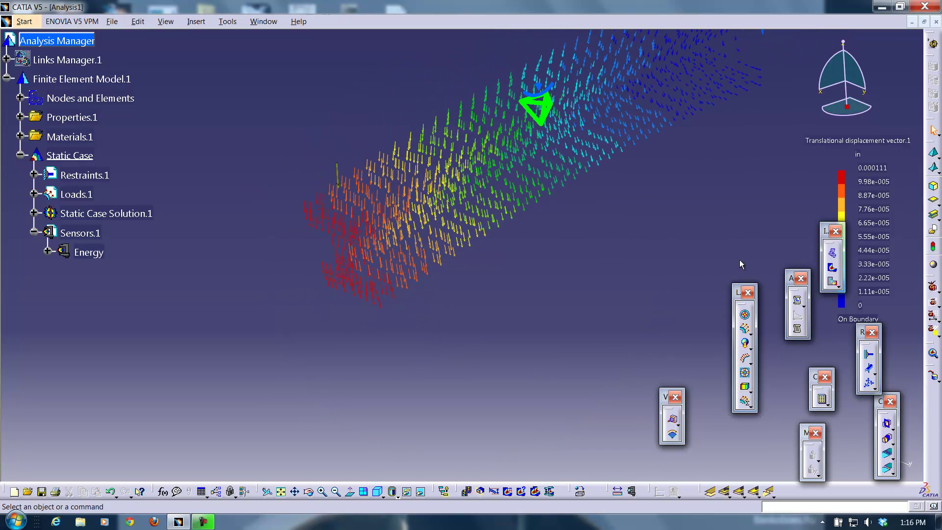
- Plot Von Mises stress (up to 1.1e+005 N_m2), then replace it with the plain Deformation mesh
left_click(837, 288)
left_click(833, 269)
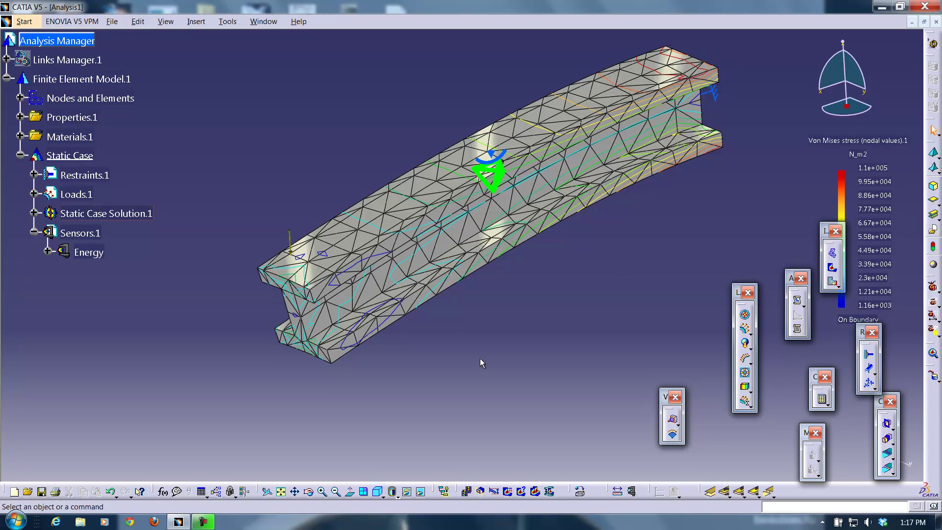
middle_click_drag(445, 336, 446, 291)
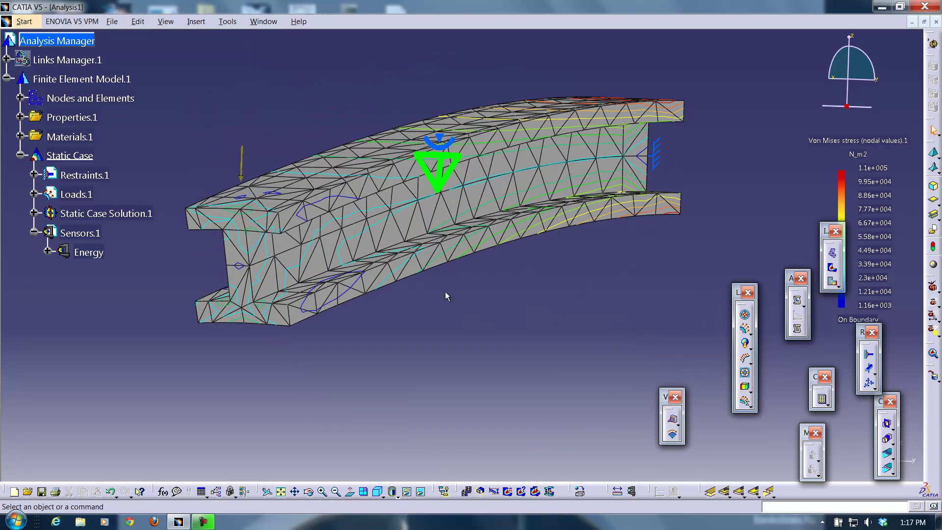
left_click(834, 255)
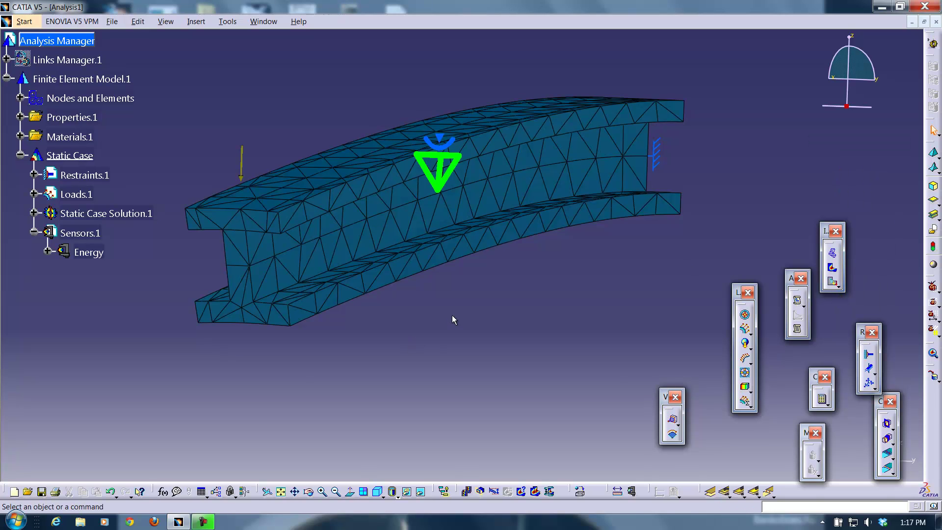
mouse_move(380, 337)
middle_mouse_down()
mouse_move(391, 286)
mouse_move(368, 346)
middle_mouse_up()
middle_click_drag(457, 307, 471, 285)
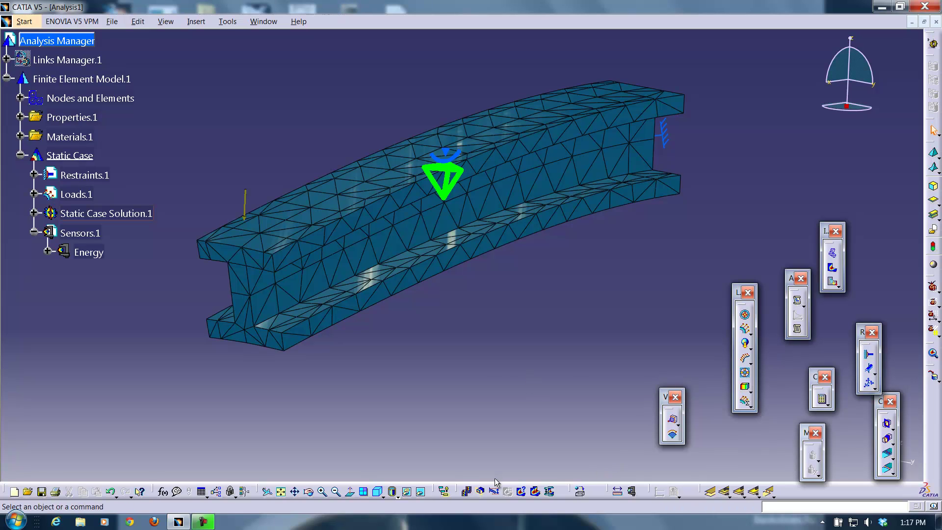
left_click(469, 492)
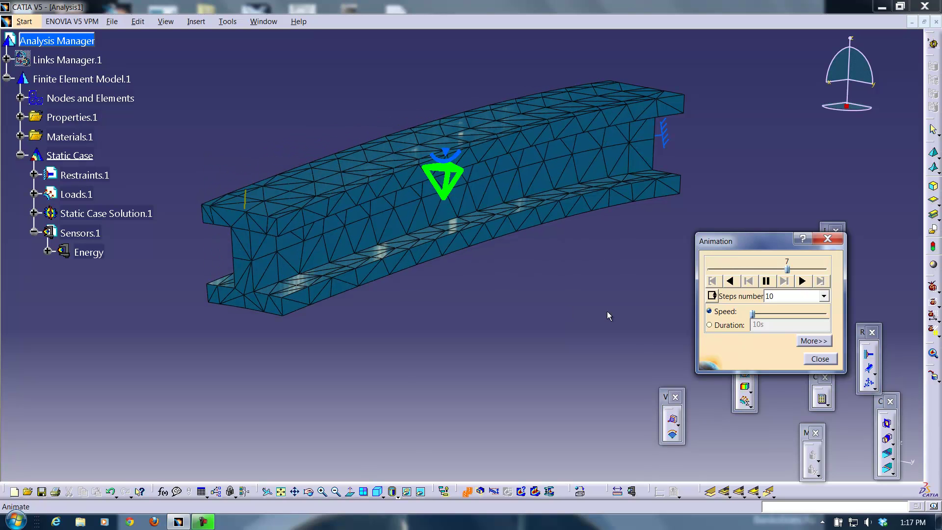
left_click_drag(736, 241, 572, 251)
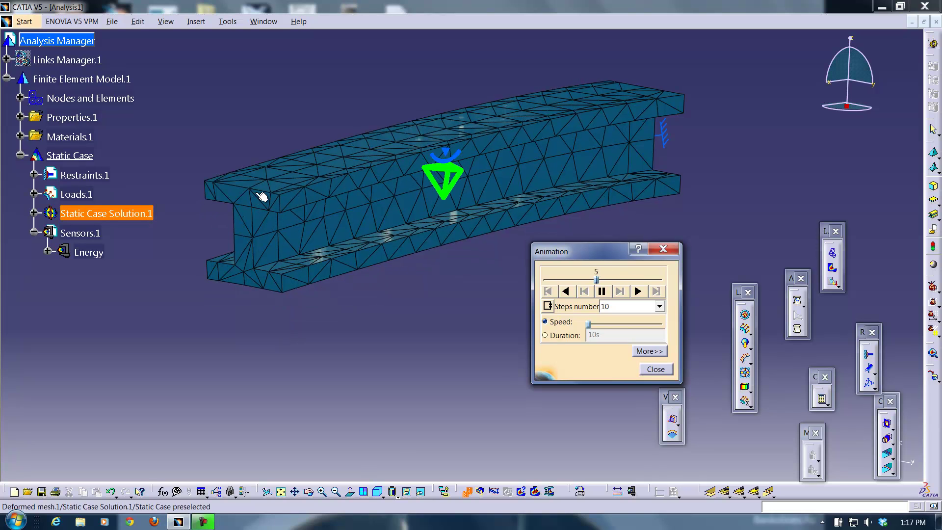
left_click(655, 369)
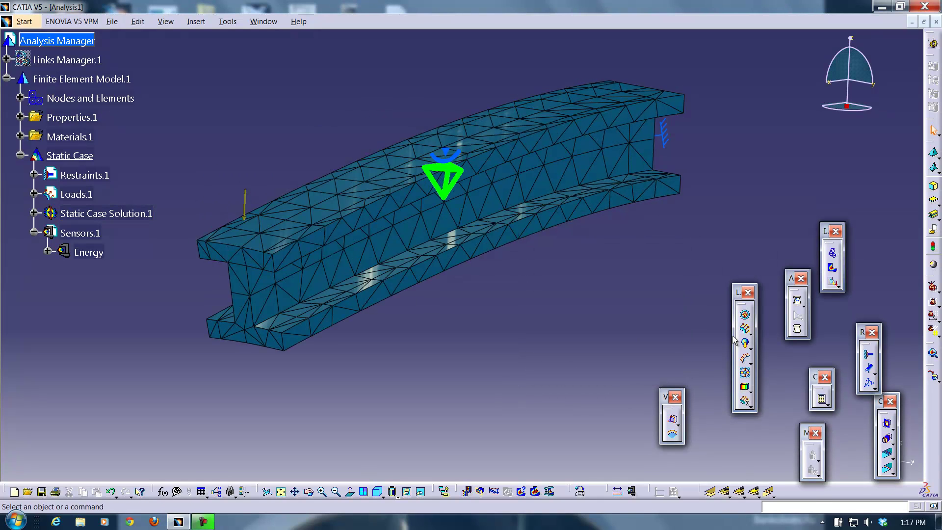
- Show Von Mises contours and animate them at 20, 50, then 5 steps before closing
left_click(833, 269)
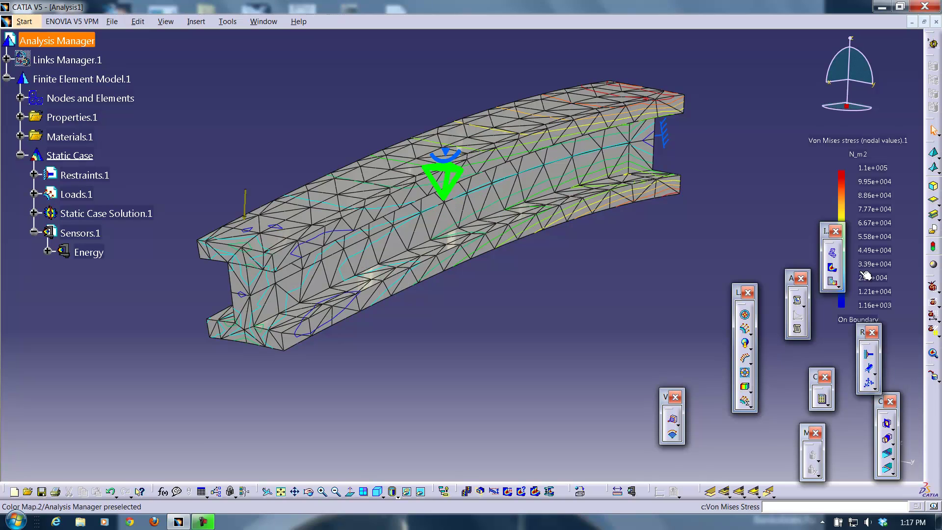
left_click(468, 490)
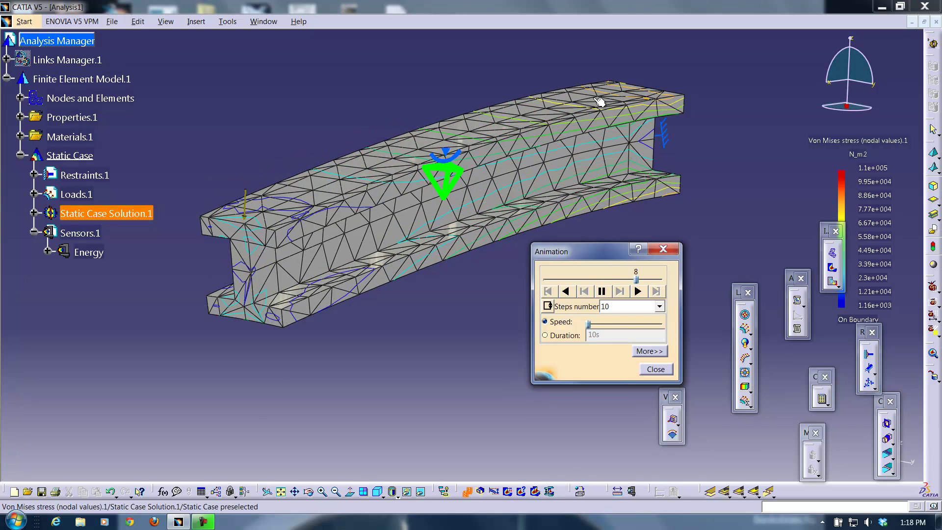
left_click(662, 307)
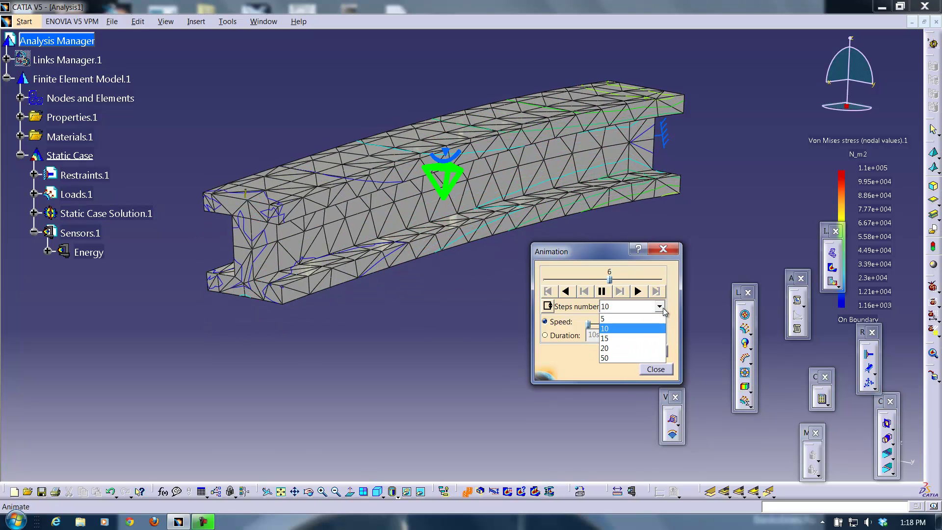
left_click(624, 350)
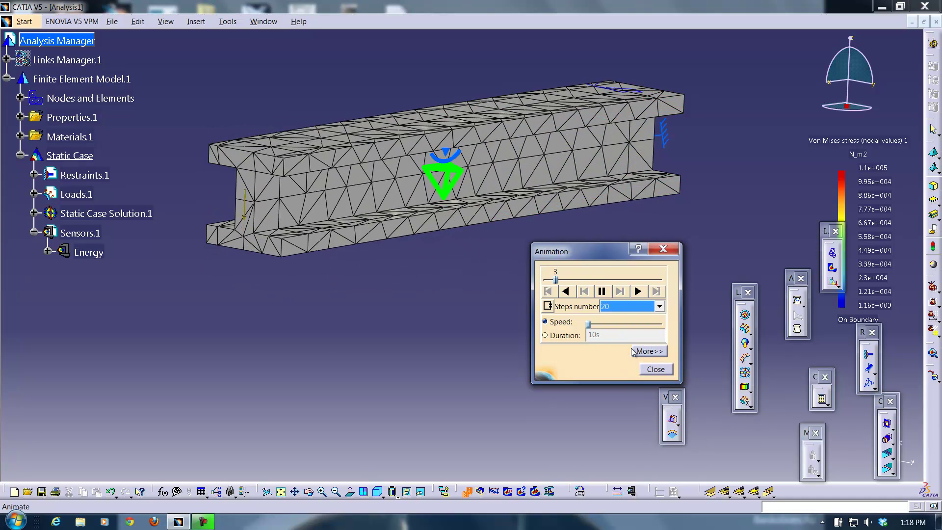
left_click(659, 307)
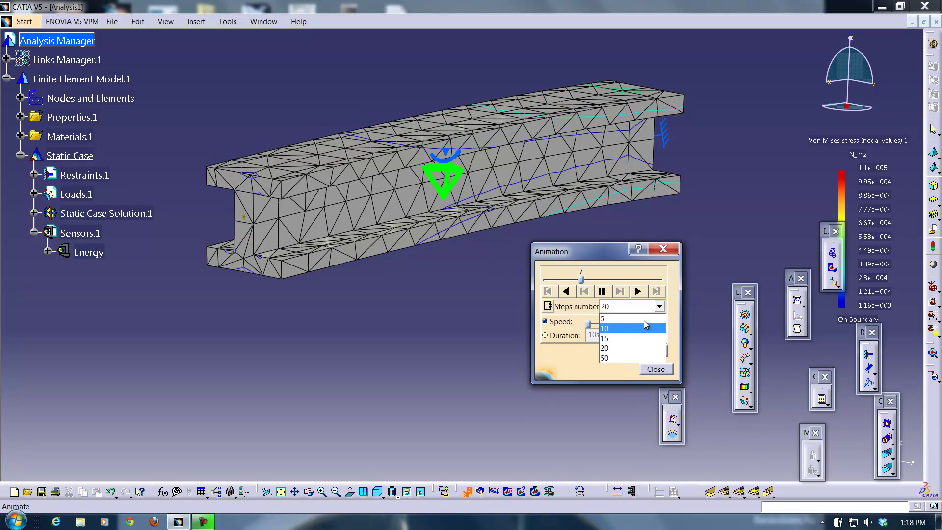
left_click(630, 357)
left_click(660, 306)
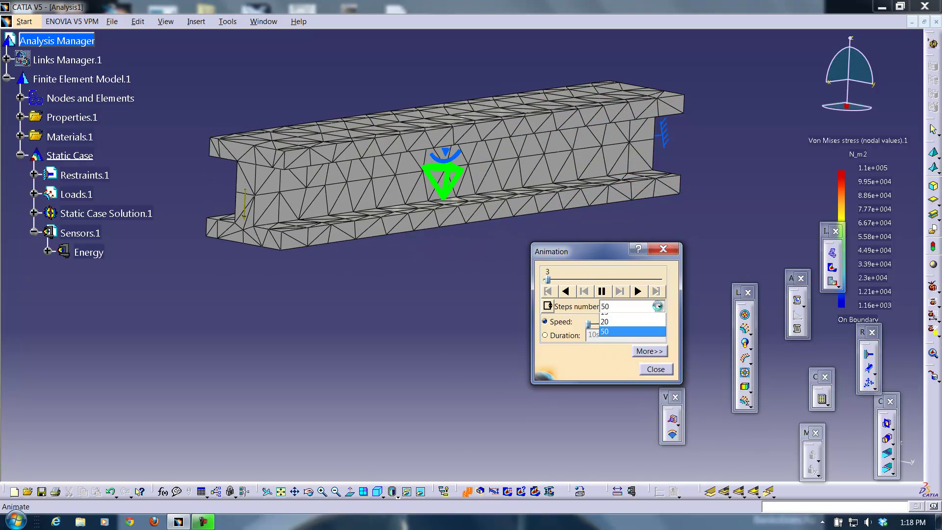
left_click(642, 325)
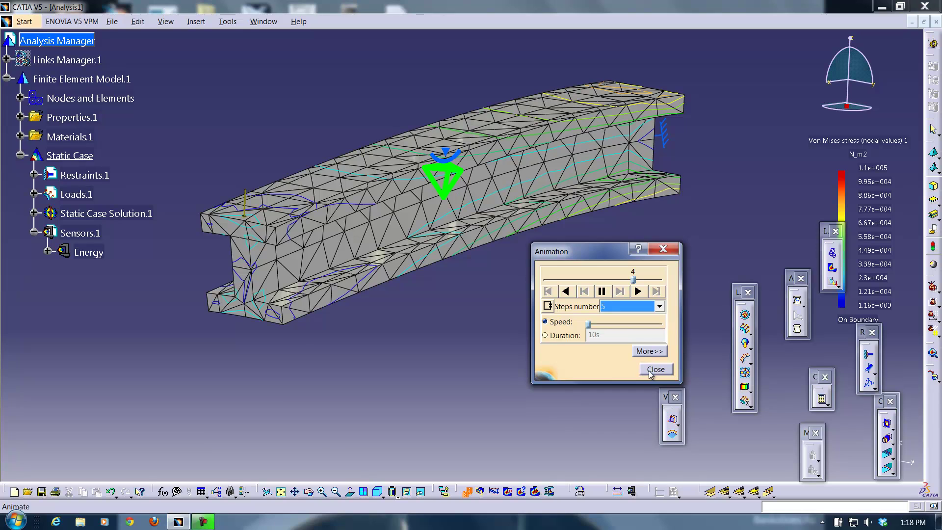
left_click(650, 370)
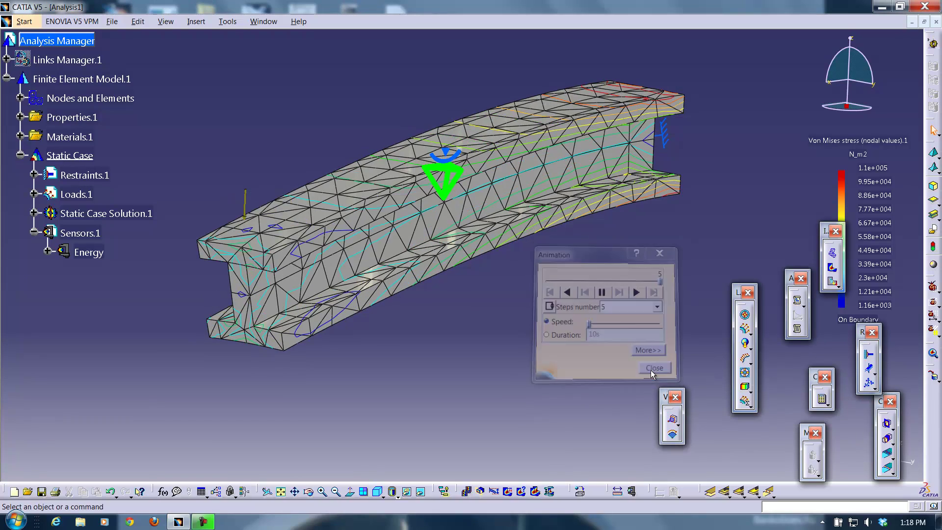
- Switch back to displacement vectors, animate them at 10 steps, then close the animation
left_click(832, 283)
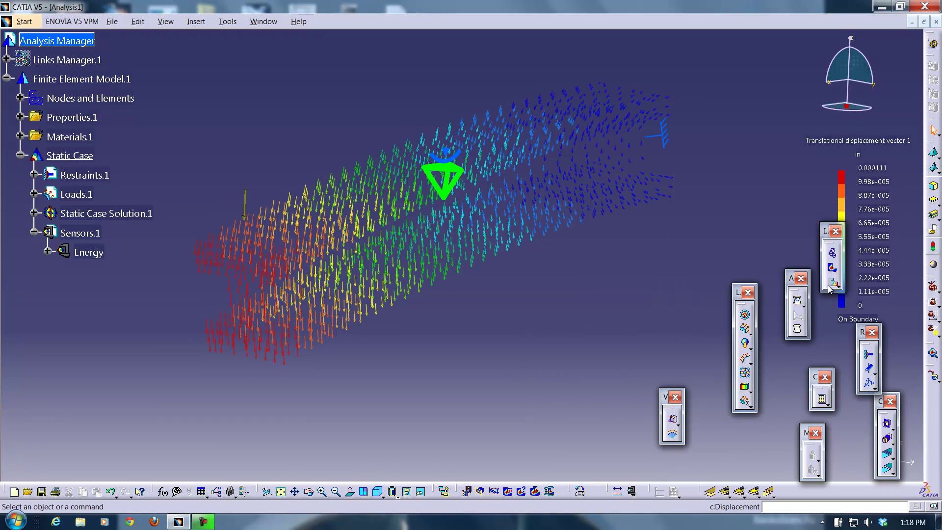
left_click(467, 491)
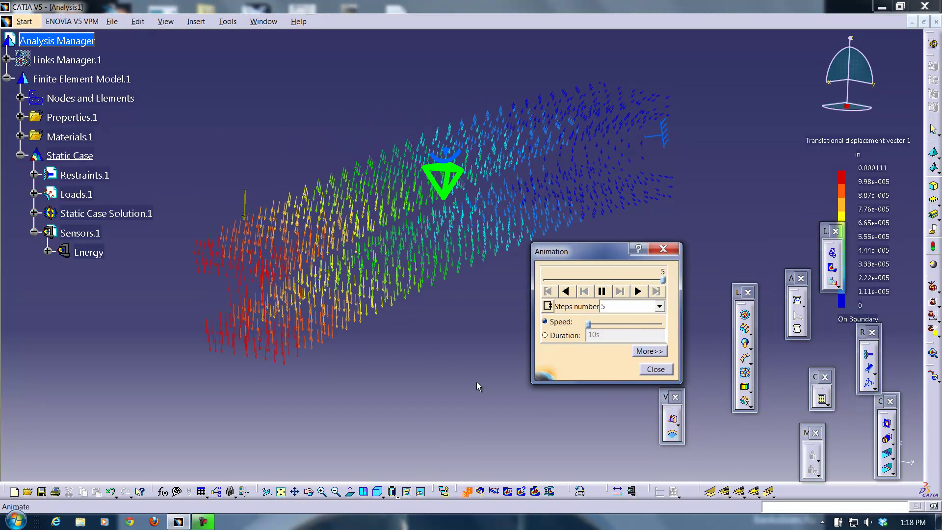
left_click(659, 306)
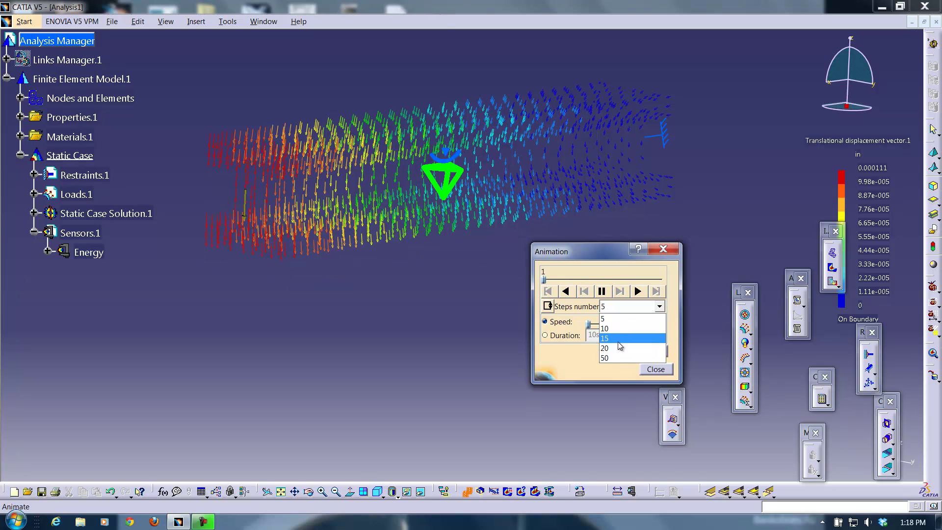
left_click(613, 328)
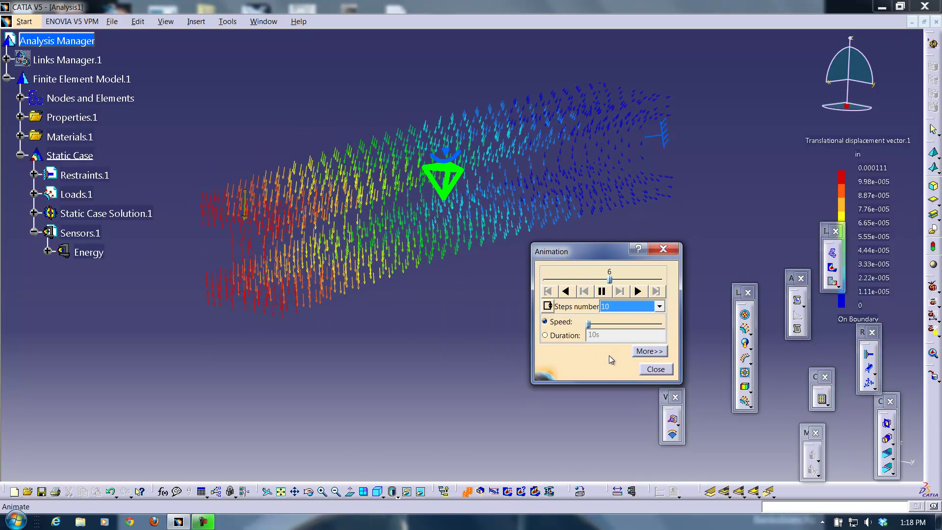
middle_click_drag(466, 378, 398, 357)
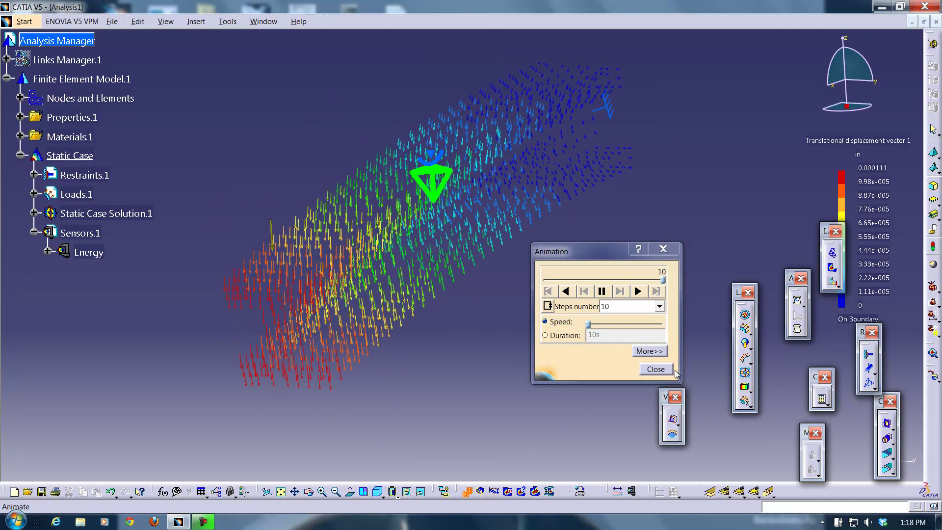
left_click(660, 369)
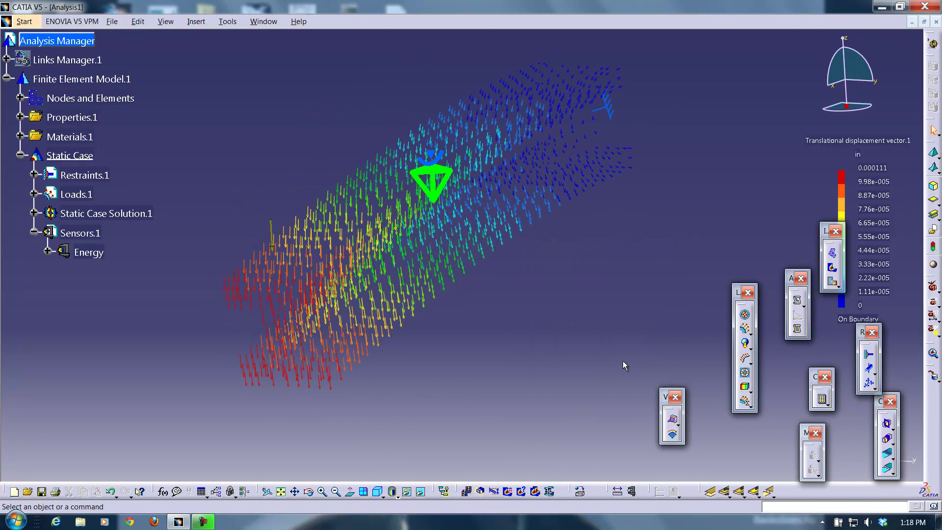
- Plot Von Mises stress and add Image Extrema markers with Global maximum kept at 2
left_click(832, 267)
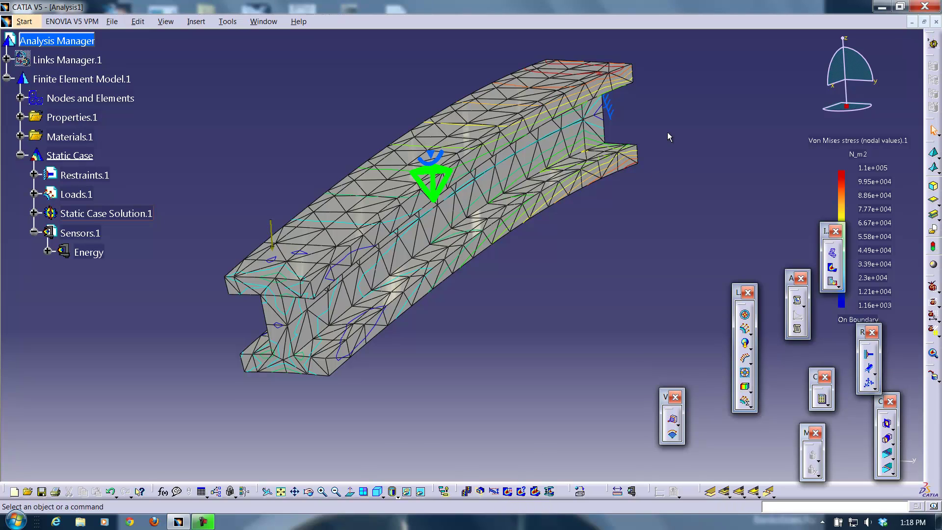
middle_click_drag(668, 131, 469, 292)
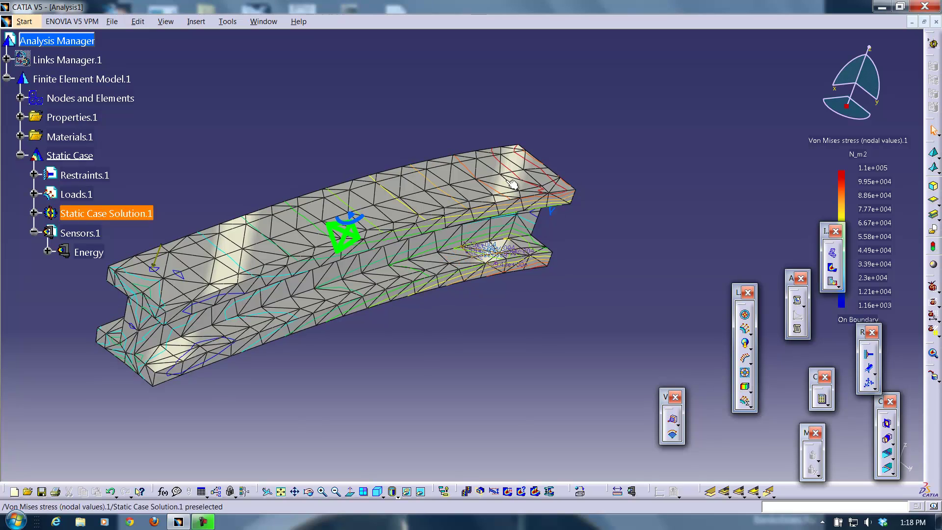
left_click(508, 490)
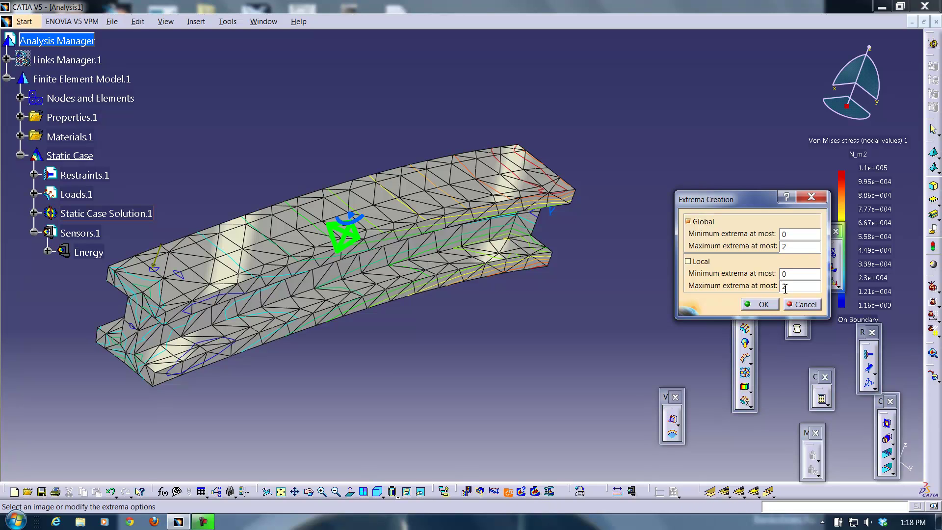
left_click(759, 304)
- Orbit to the stressed end to inspect the Global Maximum label reading 110458 N_m2
middle_click_drag(537, 119, 535, 194)
middle_click_drag(423, 150, 431, 178)
left_click(493, 144)
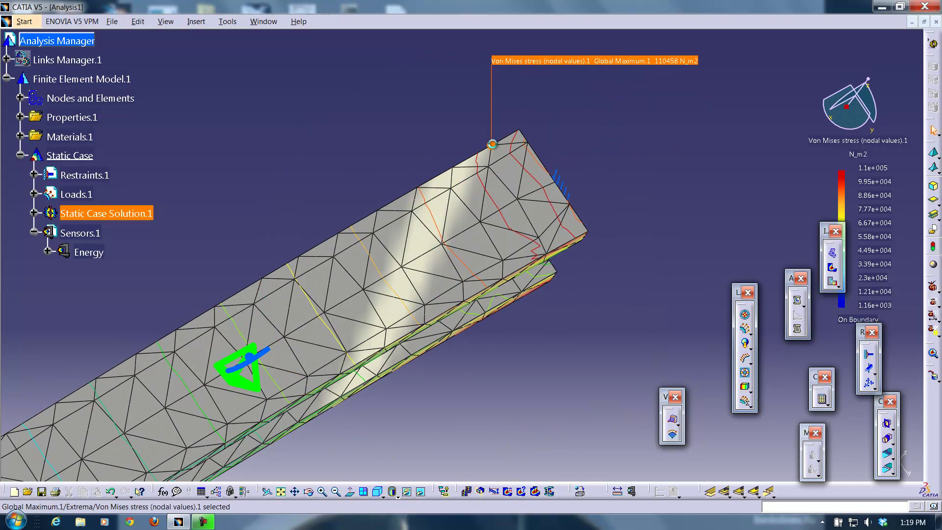
left_click(579, 173)
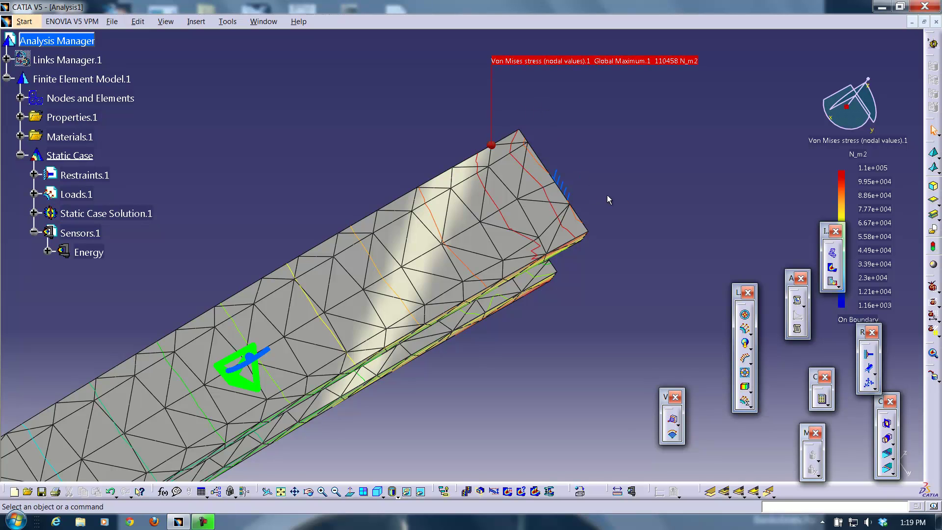
middle_click_drag(416, 394, 511, 370)
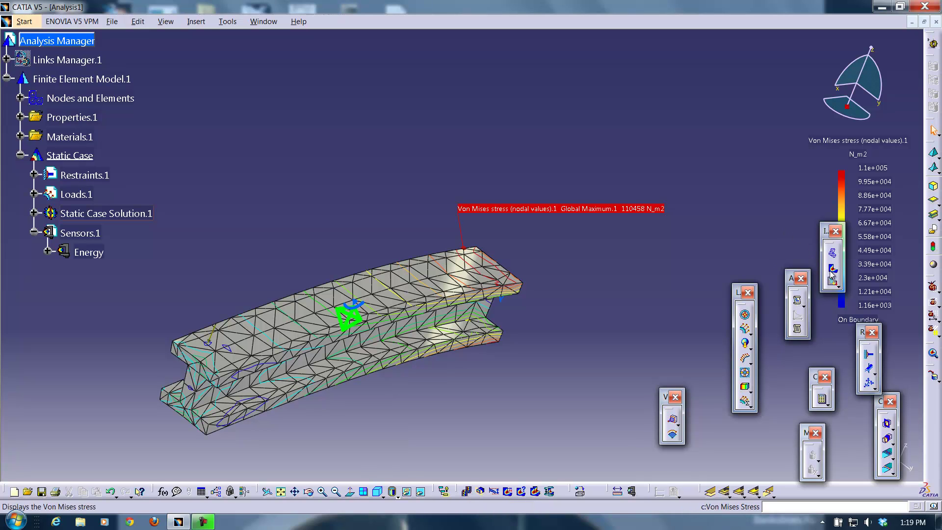
- Animate the Von Mises stress result over 10 steps while orbiting and panning the beam
middle_click_drag(441, 231, 482, 218)
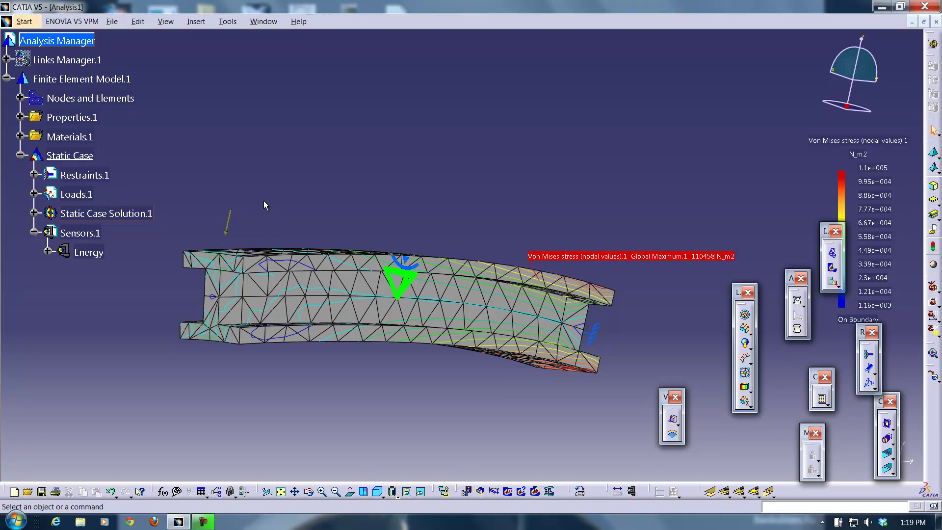
left_click(467, 491)
mouse_move(507, 208)
middle_mouse_down()
mouse_move(485, 220)
mouse_move(493, 219)
middle_mouse_up()
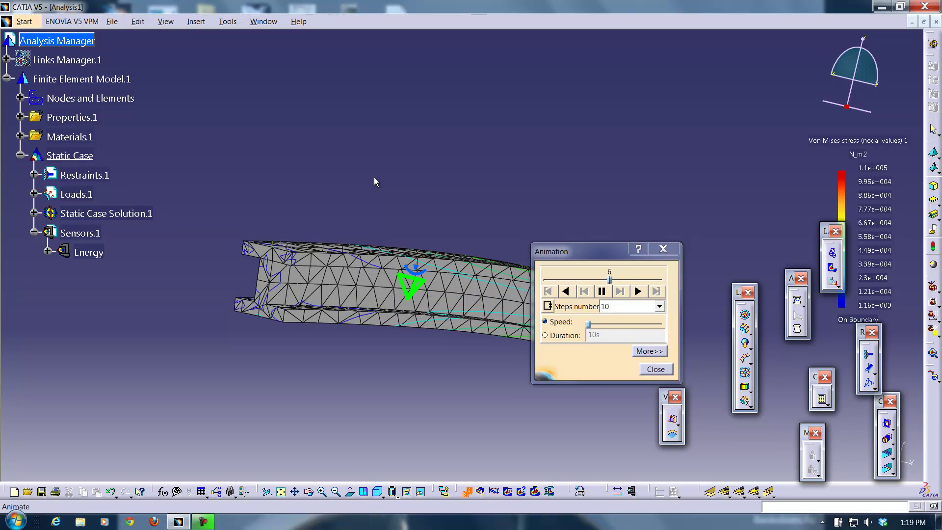
middle_click_drag(382, 204, 471, 265)
- Close the animation, test smaller deformation scale factors, then settle back on 78001
left_click(650, 370)
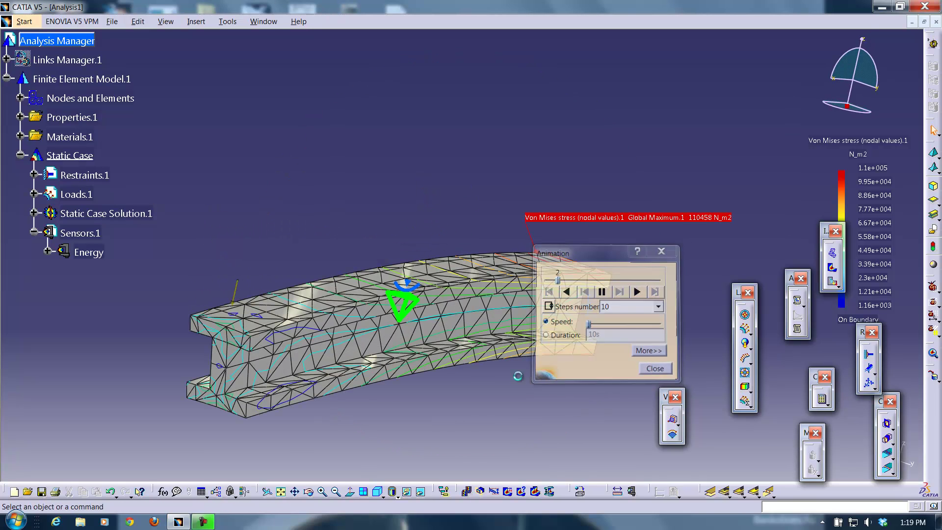
left_click(494, 492)
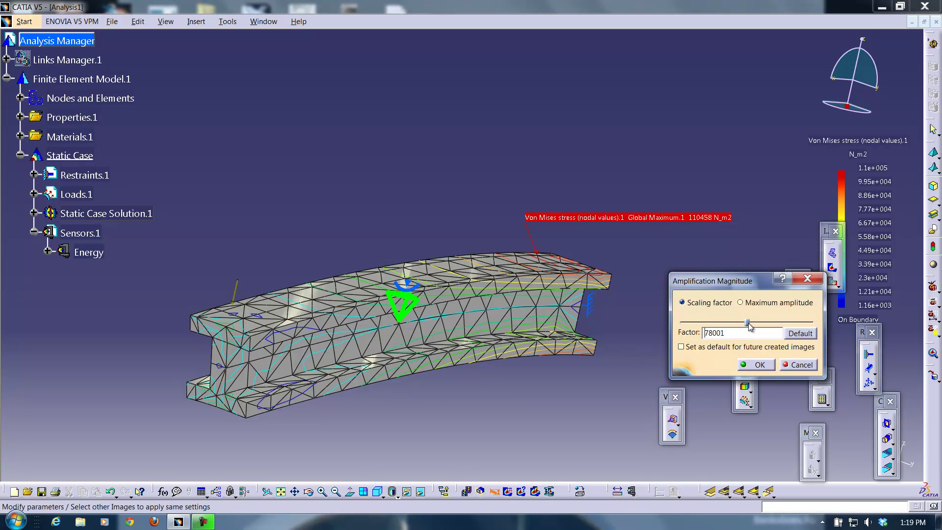
left_click_drag(750, 325, 771, 332)
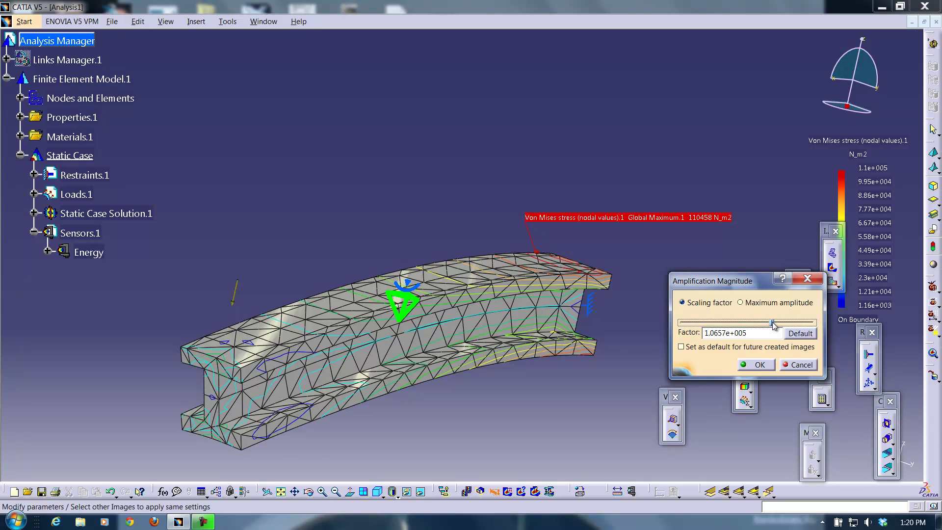
left_click_drag(773, 321, 747, 322)
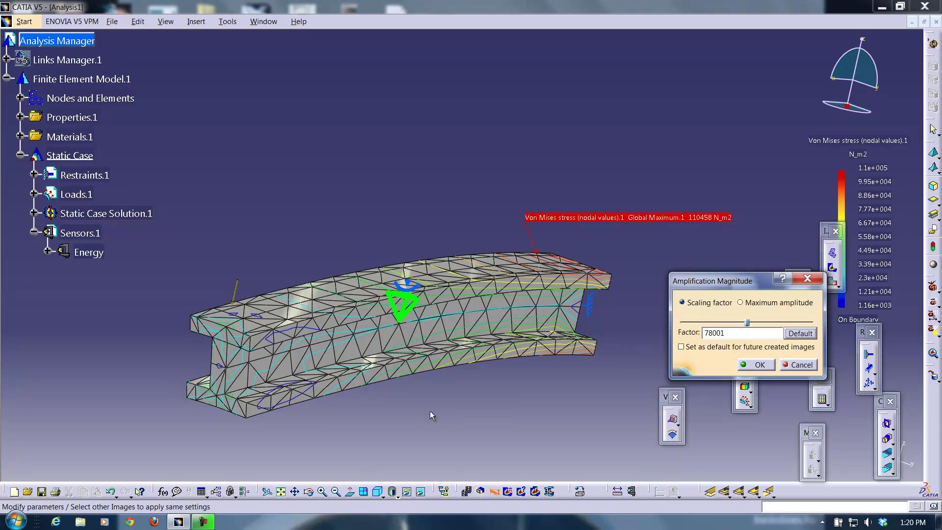
left_click(768, 366)
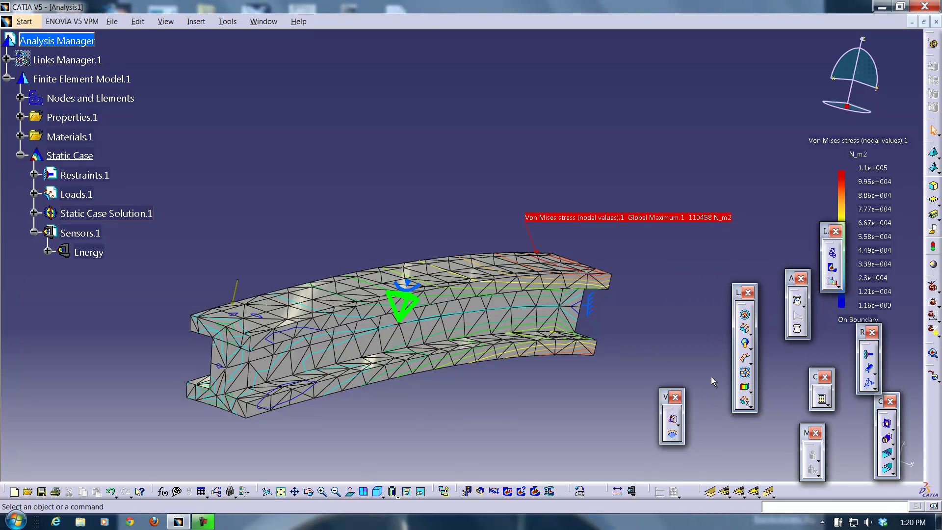
middle_click_drag(487, 428, 520, 384)
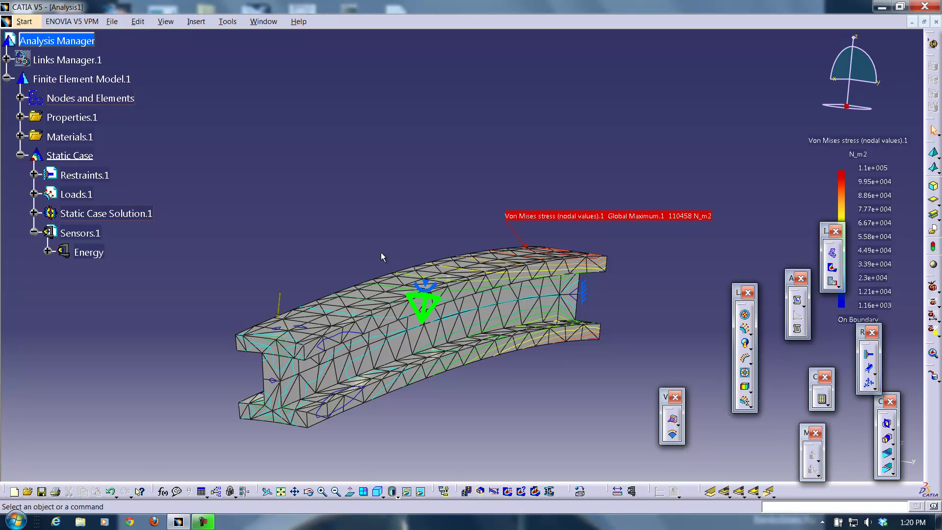
left_click(481, 491)
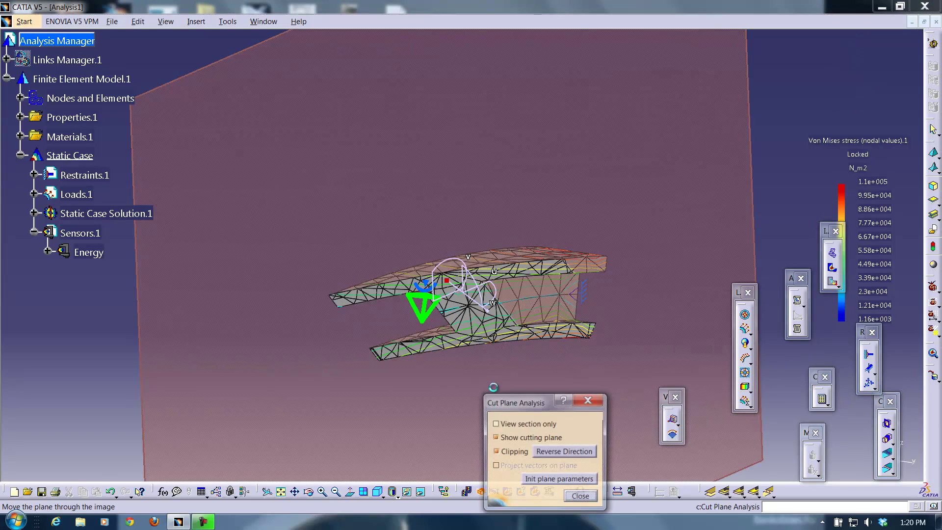
middle_click_drag(391, 378, 400, 345)
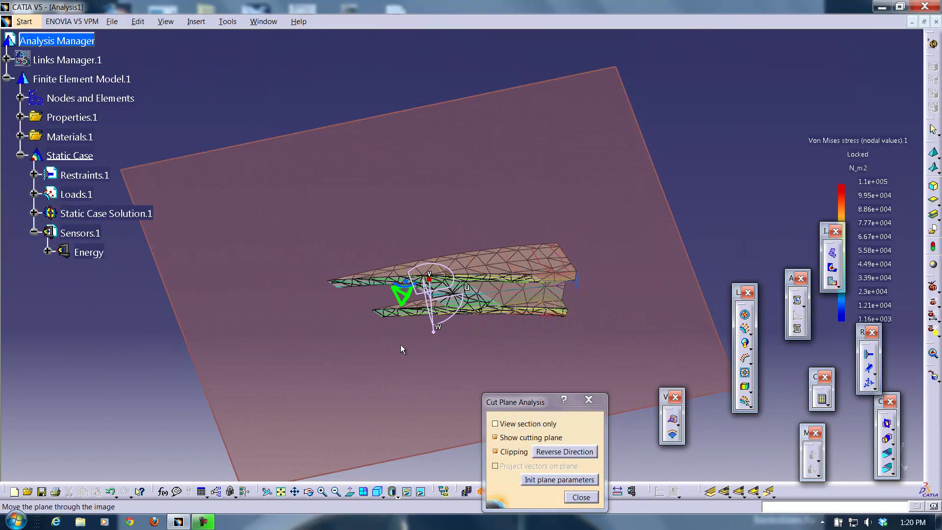
left_click_drag(434, 334, 370, 296)
middle_click_drag(370, 297, 323, 300)
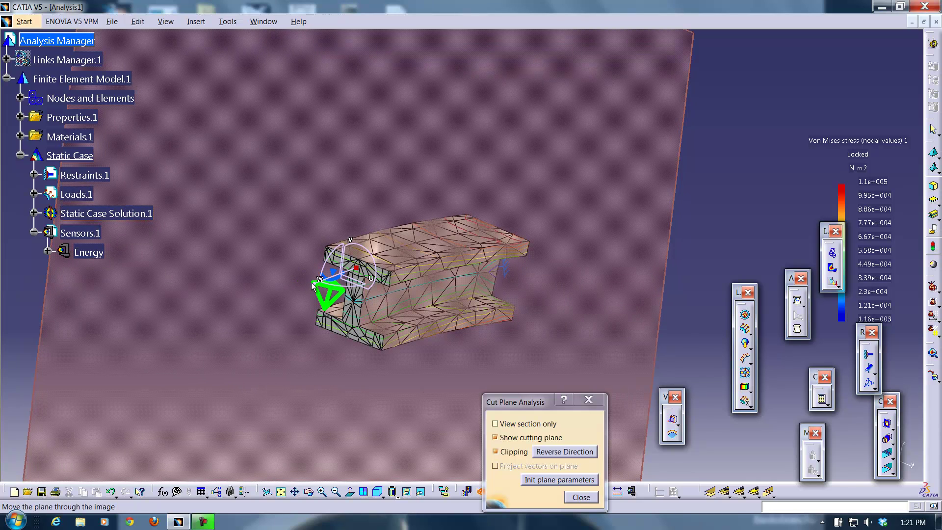
left_click_drag(311, 281, 316, 283)
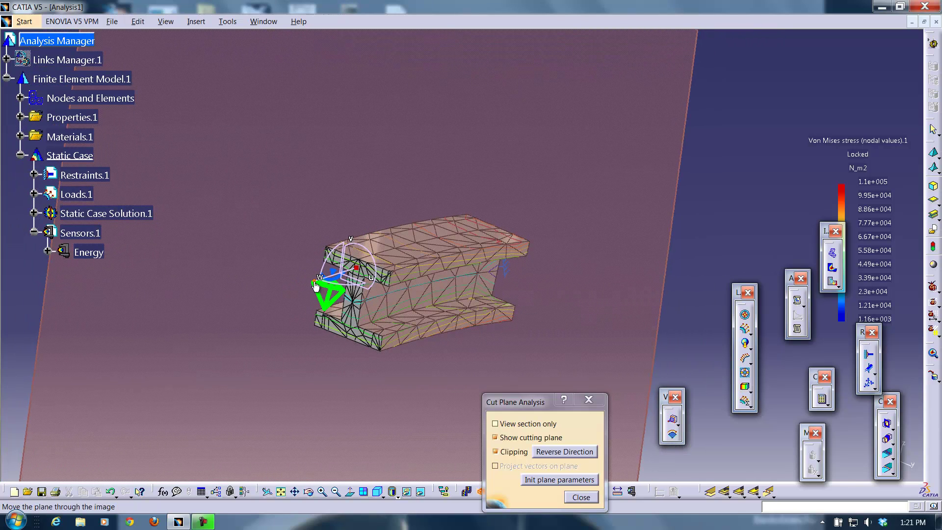
left_click_drag(315, 287, 282, 291)
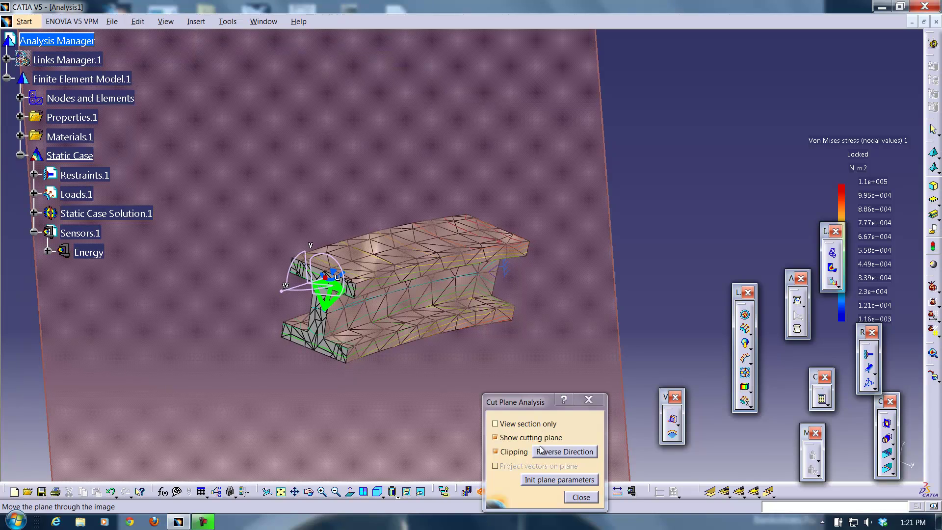
left_click(580, 496)
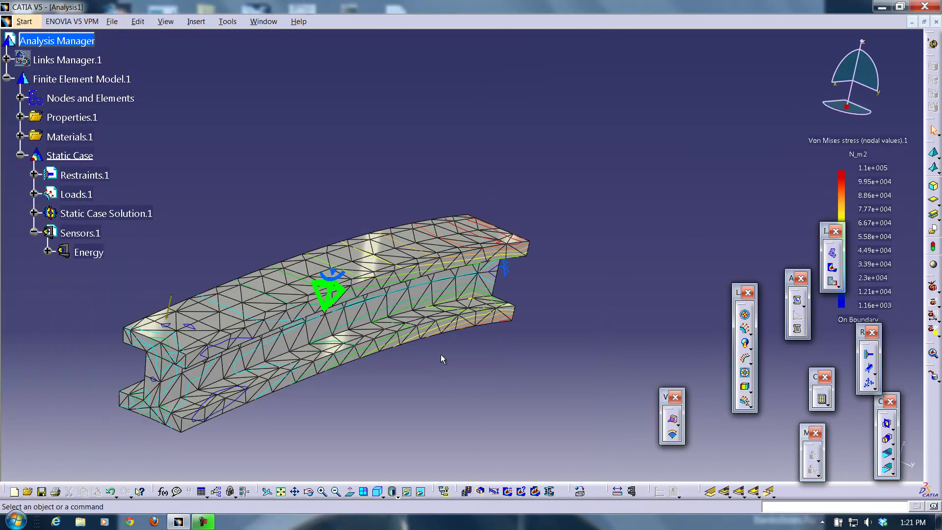
- Deactivate the Von Mises stress image so the plain undeformed I-beam with Loads.1 shows
middle_click_drag(384, 457, 488, 400)
middle_click_drag(427, 434, 466, 387)
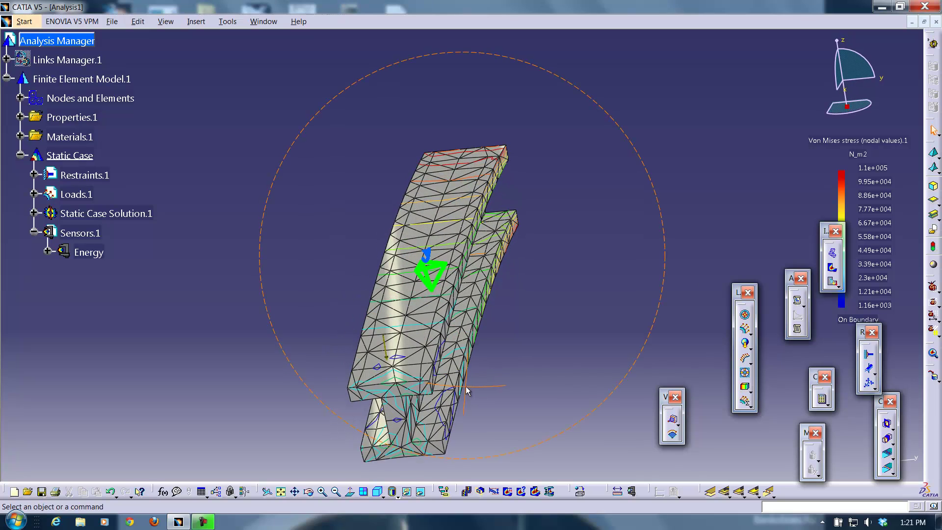
left_click(387, 352)
left_click(553, 376)
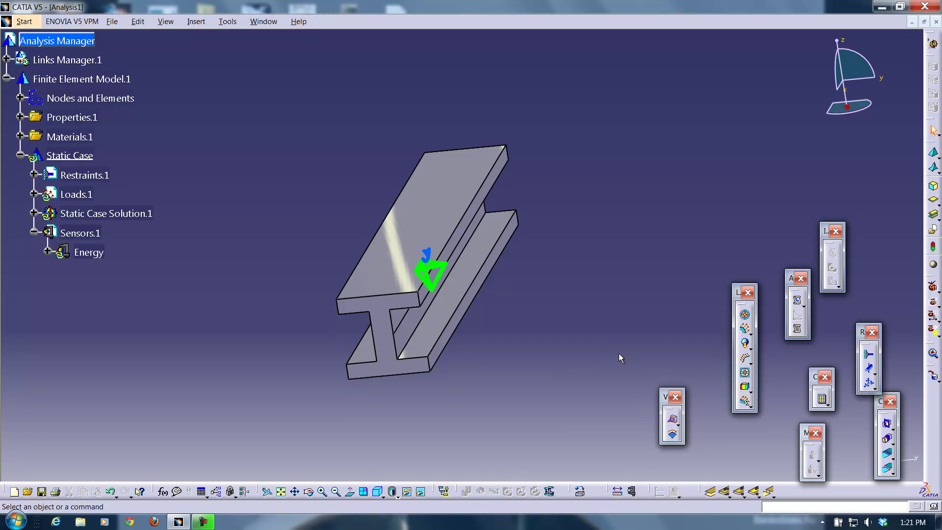
middle_click_drag(619, 353, 554, 377)
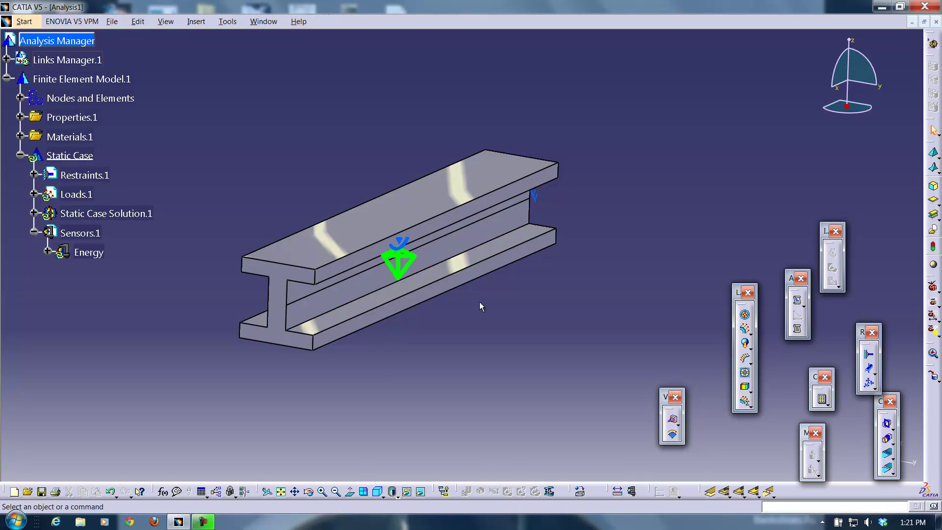
- Apply Moment.1 with X = -1Nxm to the I-beam's end face
left_click(749, 347)
left_click(779, 342)
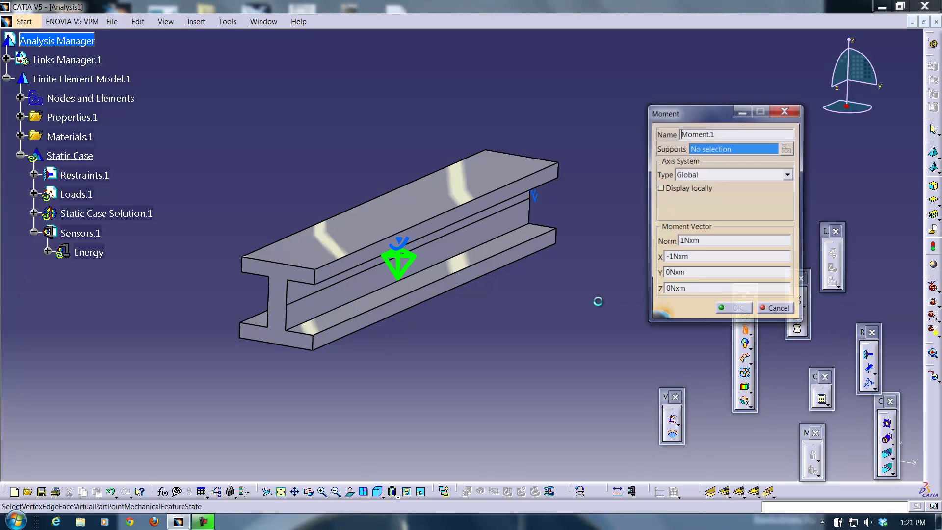
left_click(279, 330)
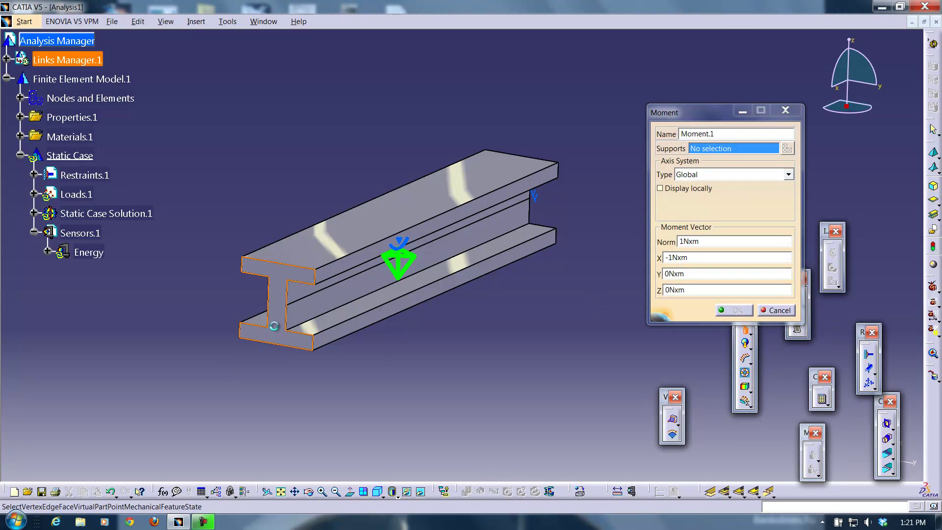
middle_click_drag(232, 300, 236, 345)
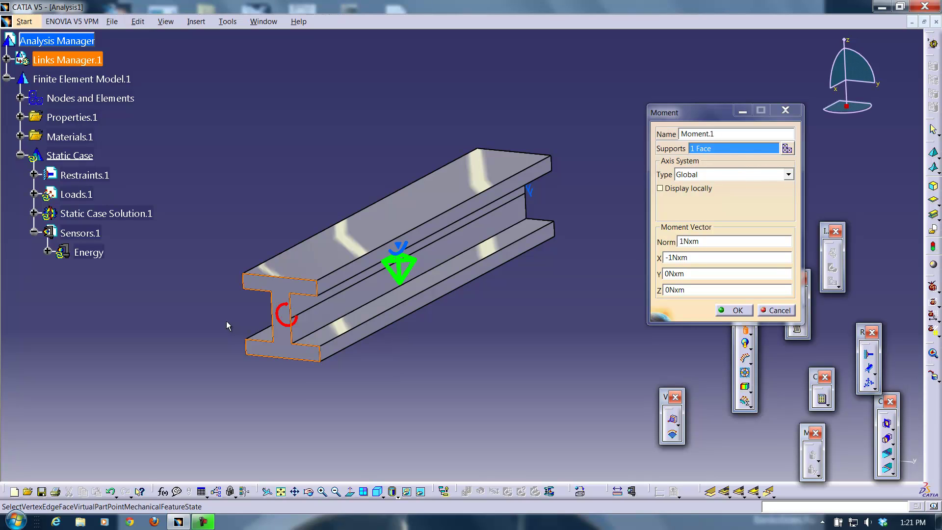
left_click(735, 310)
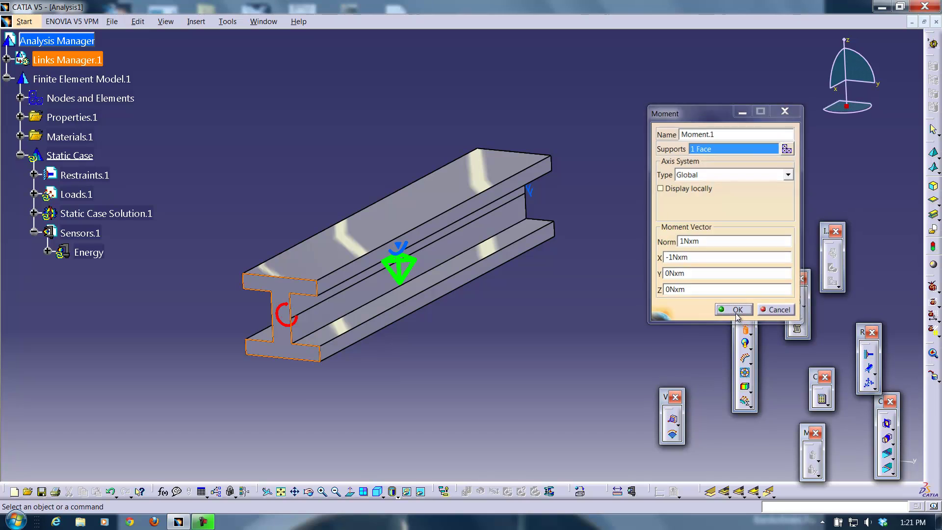
- Update the Energy sensor, accepting the warning to continue
right_click(91, 254)
left_click(137, 426)
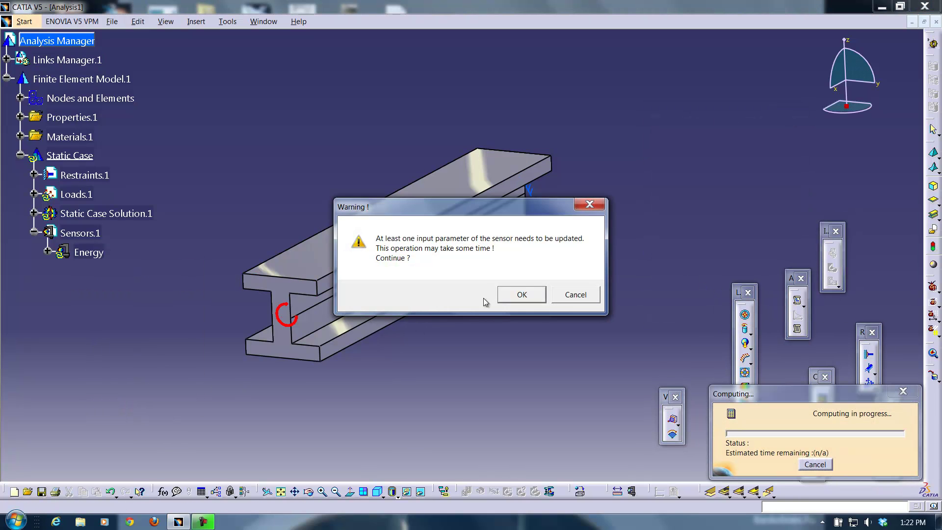
left_click(520, 294)
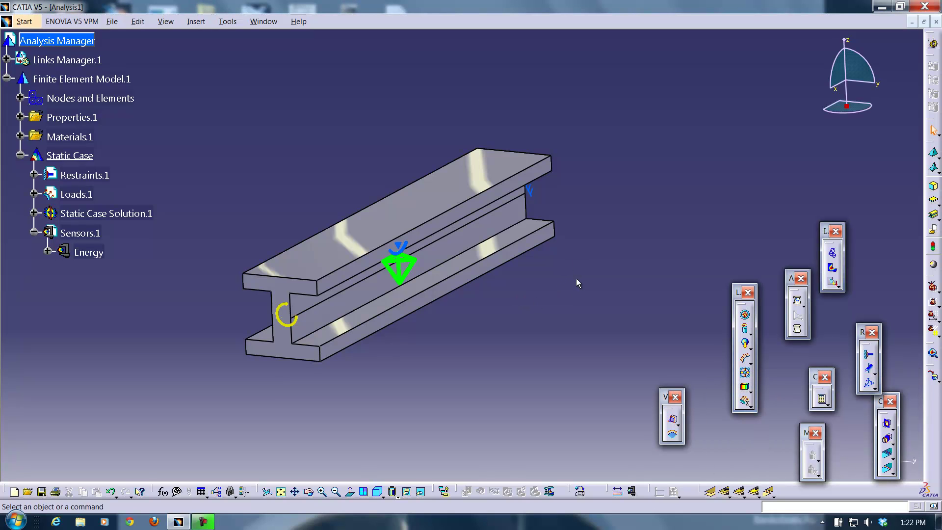
- Display translational displacement vectors scaled 0 to 4.72e-006 in and inspect them from several angles
left_click(837, 289)
middle_click_drag(256, 442, 408, 326)
middle_click_drag(254, 297, 307, 294)
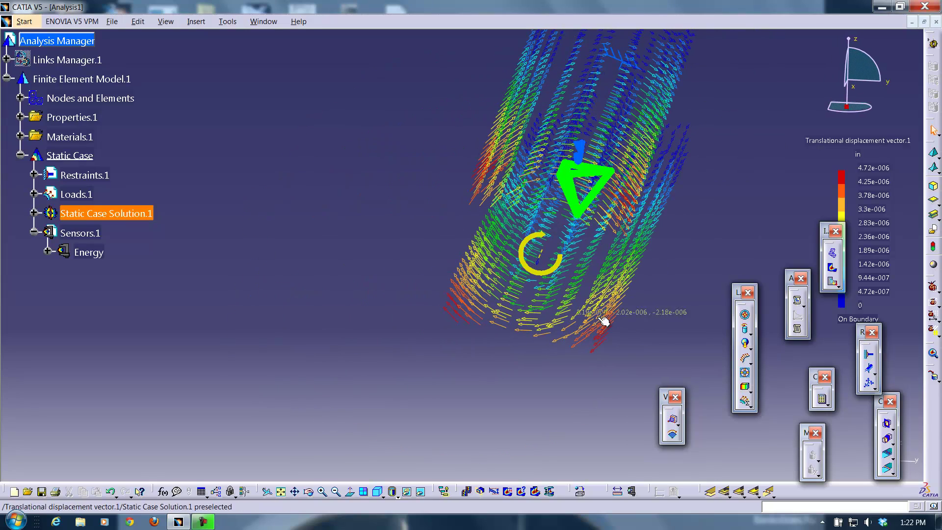
middle_click_drag(622, 311, 528, 320)
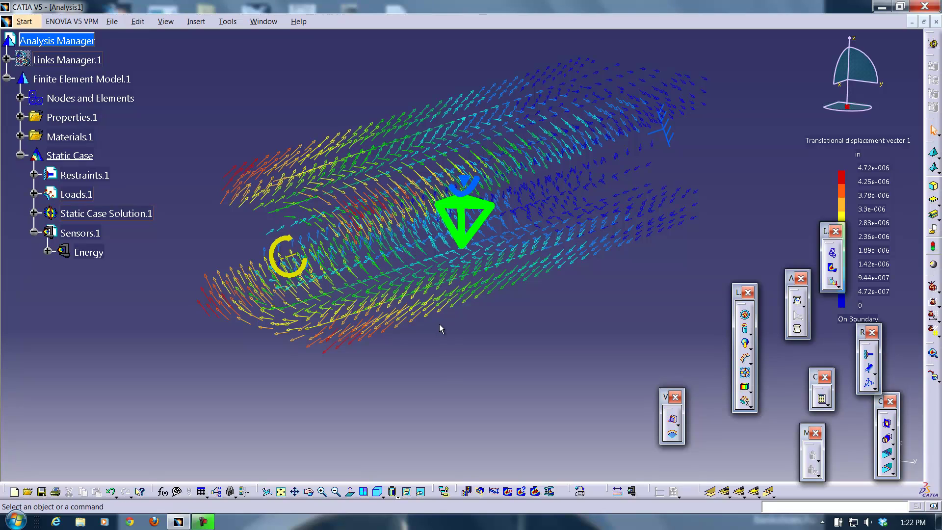
middle_click_drag(480, 332, 507, 334)
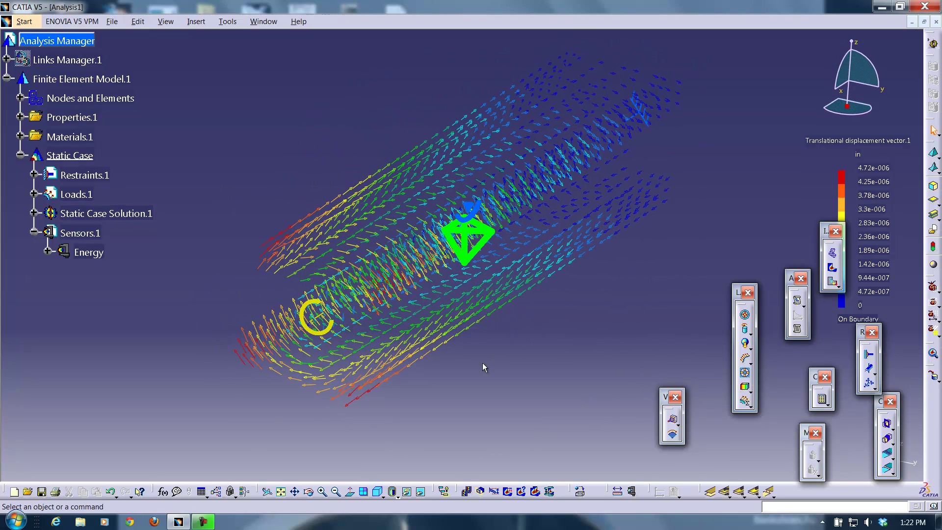
middle_click_drag(484, 367, 455, 354)
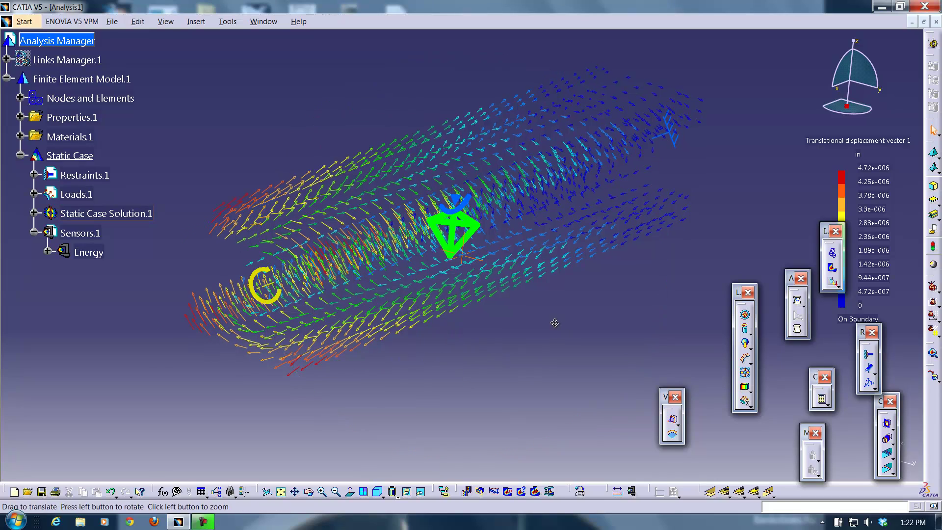
middle_click_drag(555, 322, 525, 319)
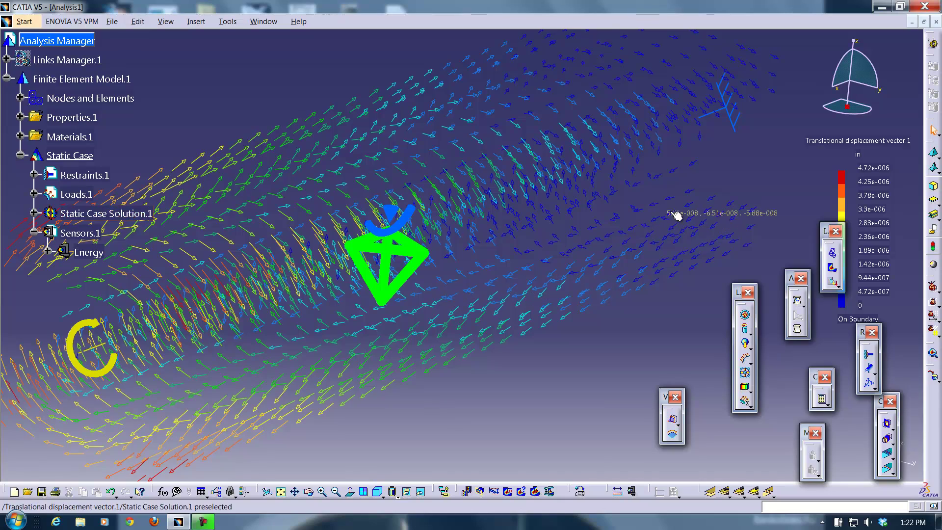
middle_click_drag(667, 223, 437, 326)
middle_click_drag(300, 346, 764, 247)
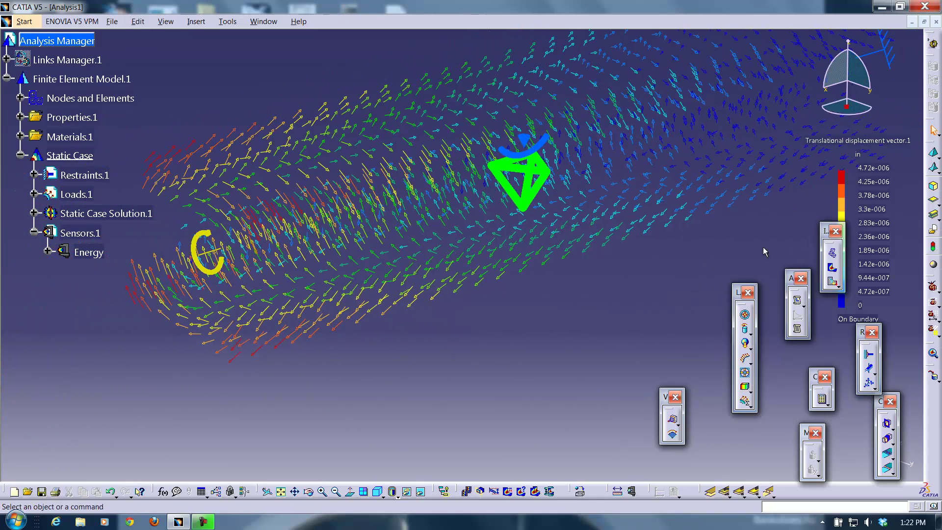
- Show Von Mises stress on the mesh, then toggle it off to leave the plain deformed mesh
left_click(832, 266)
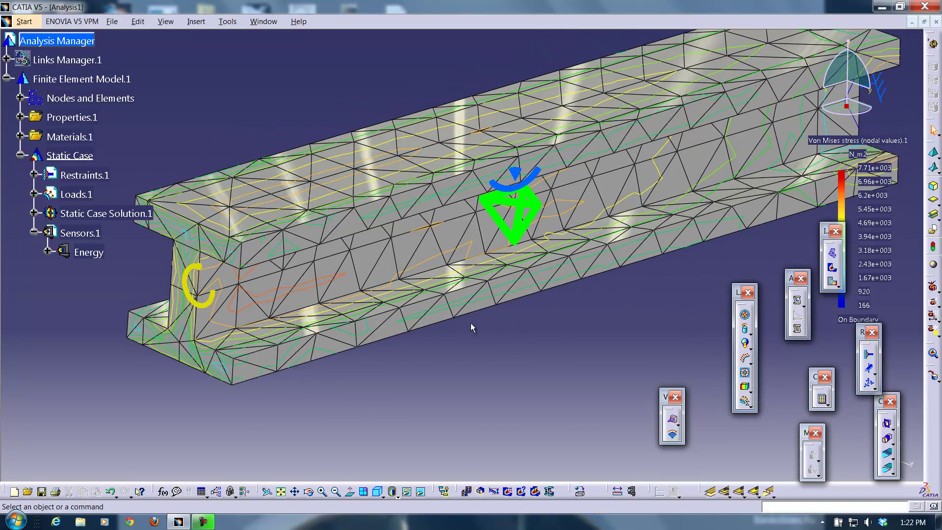
middle_click_drag(470, 323, 569, 326)
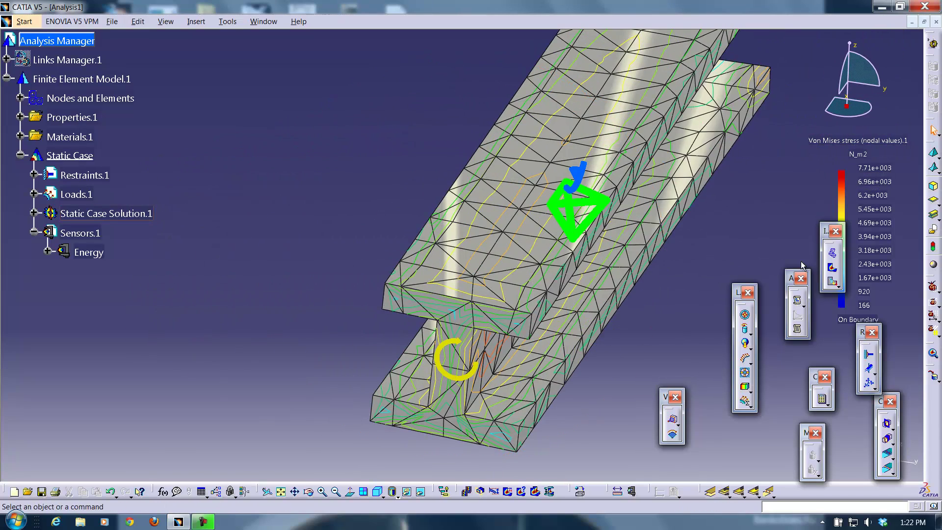
left_click(833, 267)
middle_click_drag(677, 319, 544, 407)
- Play the animation of the beam twisting under the moment, then close it
left_click(467, 491)
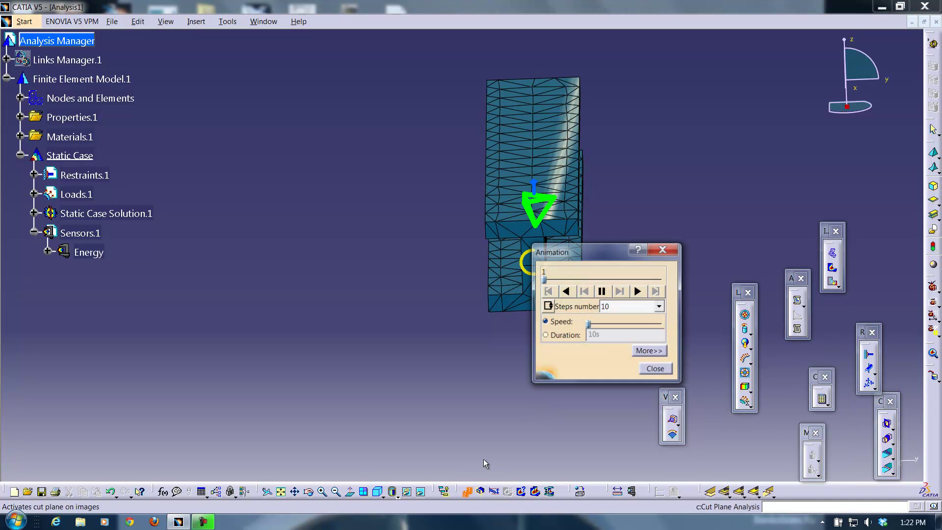
left_click_drag(610, 258, 731, 286)
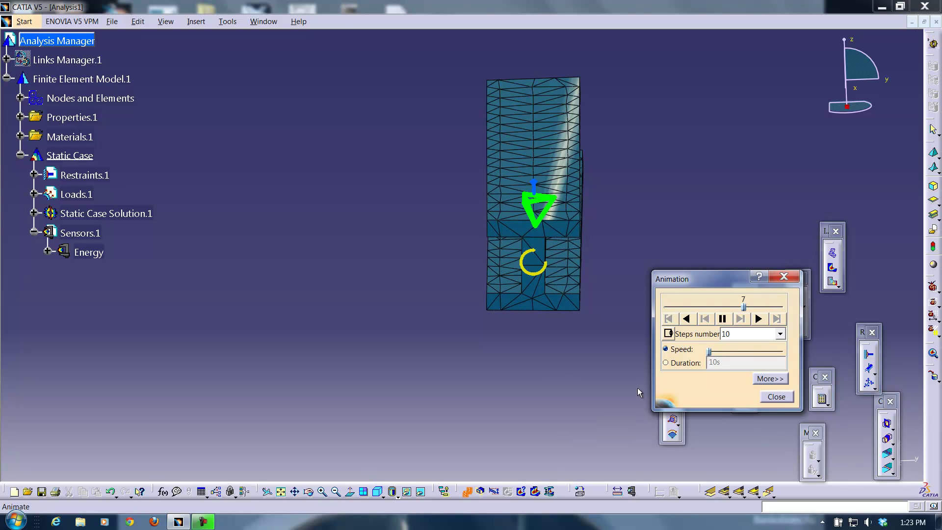
left_click(776, 396)
- Redisplay displacement vectors, then switch to Von Mises nodal stress with legend 166 to 7.71e+003 N_m2
left_click(833, 283)
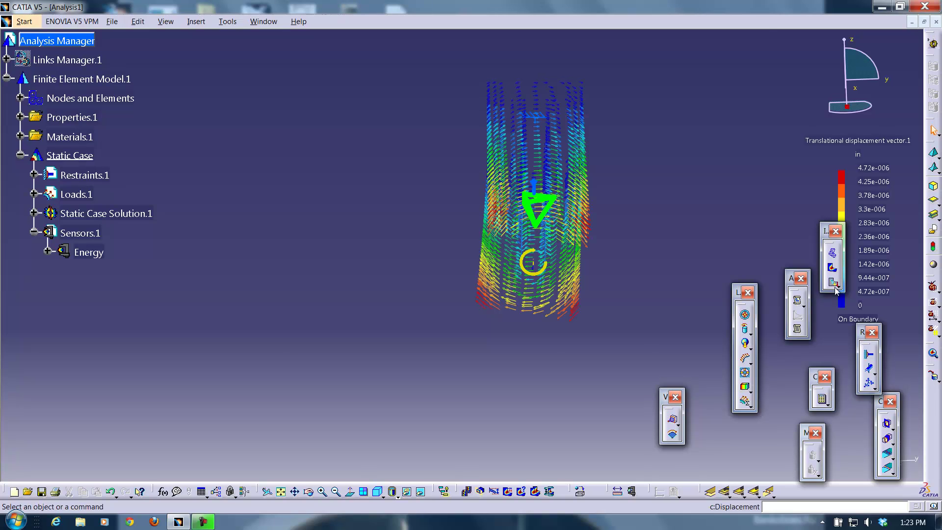
middle_click_drag(641, 332, 543, 368)
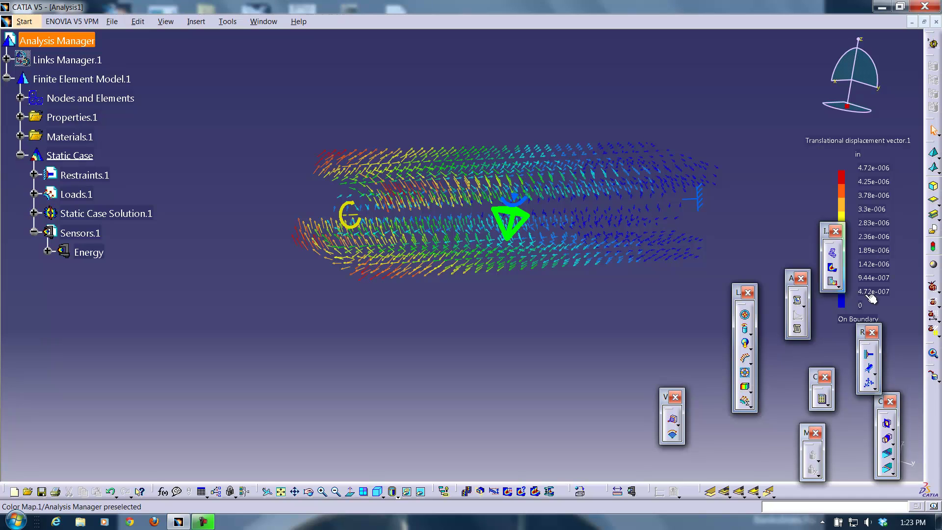
middle_click_drag(670, 318, 762, 325)
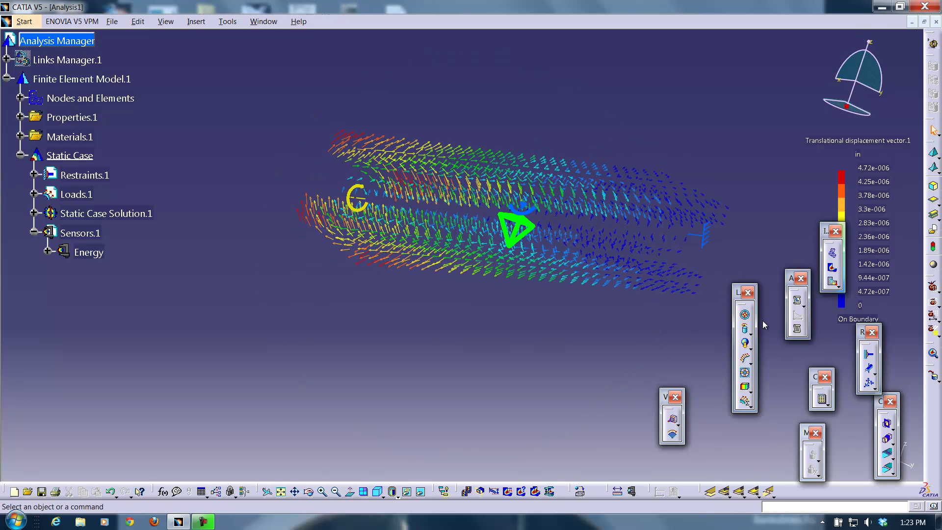
left_click(832, 268)
middle_click_drag(481, 286, 456, 392)
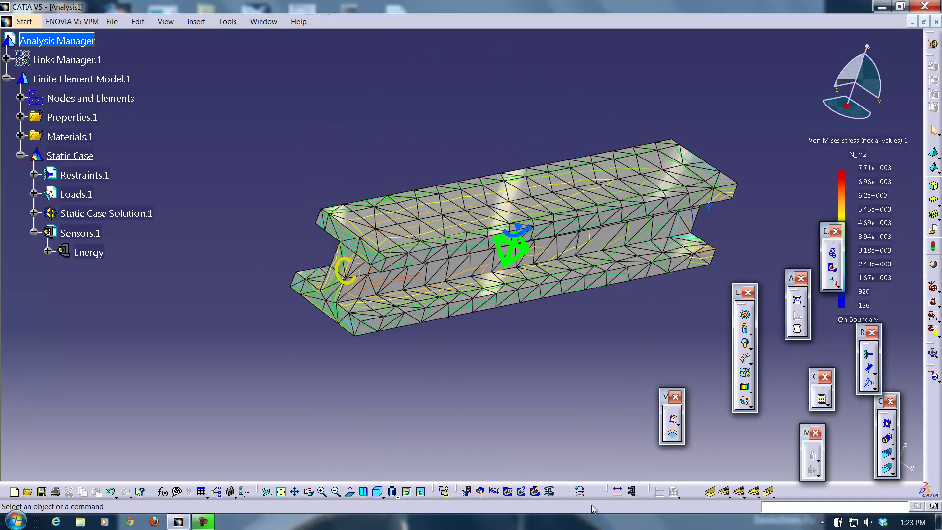
- Create the global maximum stress marker, 7709.81 N_m2, and zoom in on it
left_click(509, 491)
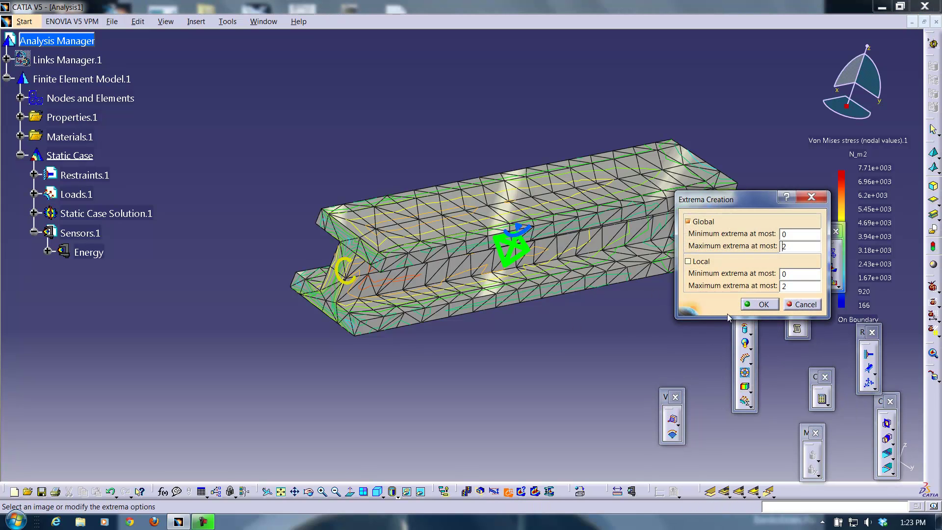
left_click(759, 304)
middle_click_drag(559, 330, 370, 429)
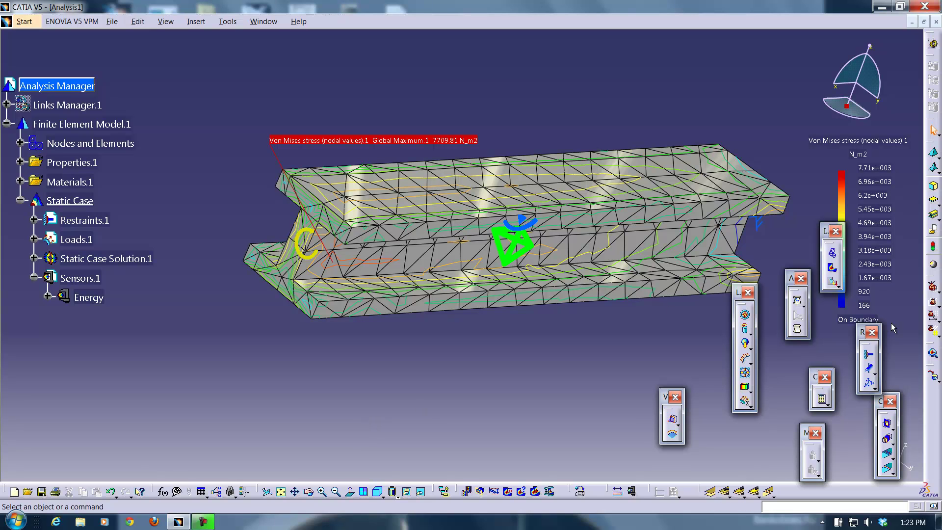